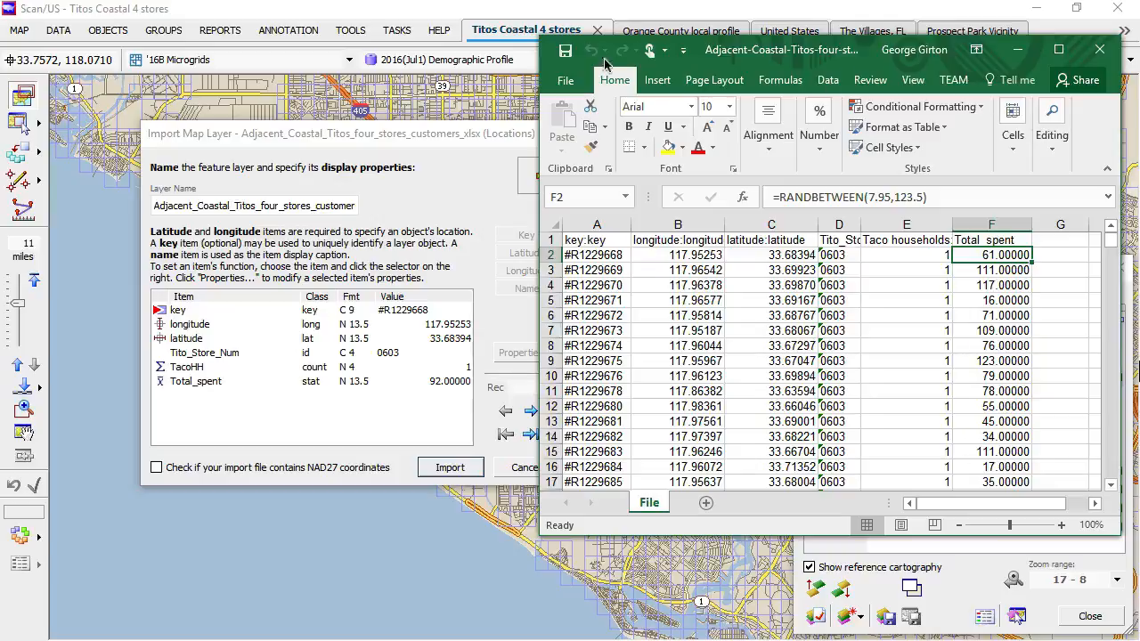
Step: Close the Adjacent-Coastal-Titos-four-stores-customers workbook without saving changes and return to the Scan/US map layer import
{"action": "left_click", "coordinate": [568, 80]}
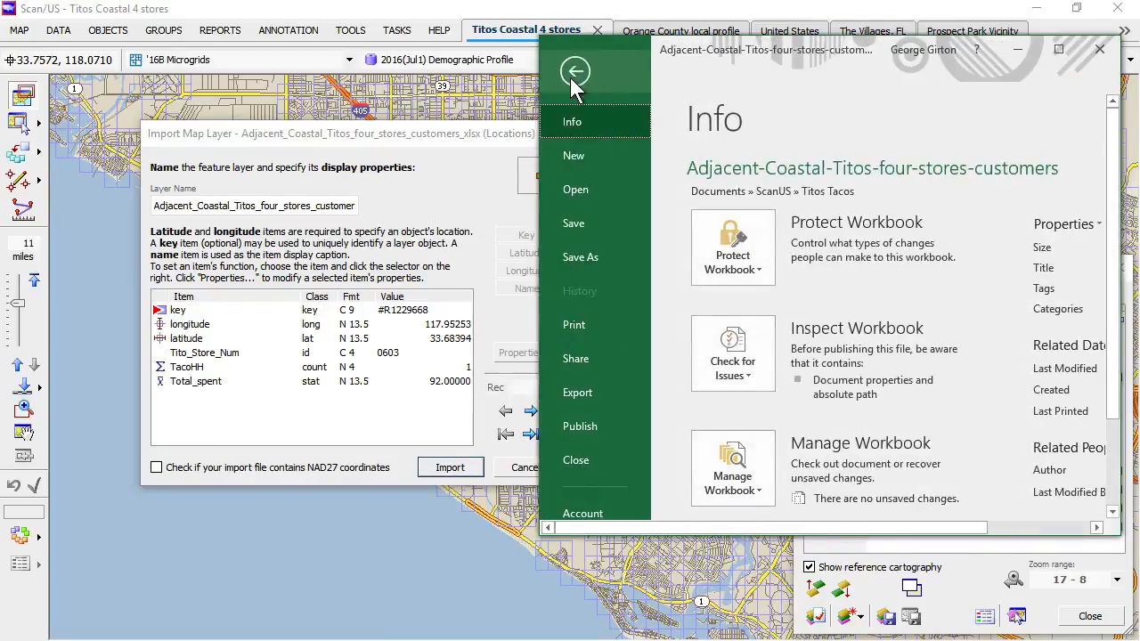
{"action": "left_click", "coordinate": [575, 460]}
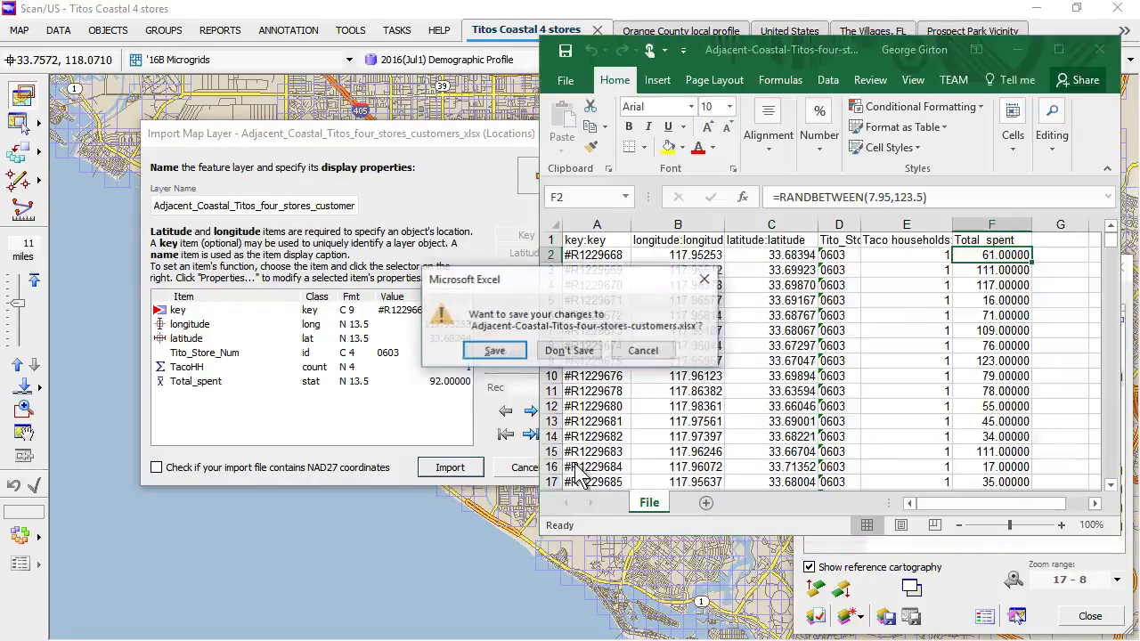
{"action": "left_click", "coordinate": [572, 349]}
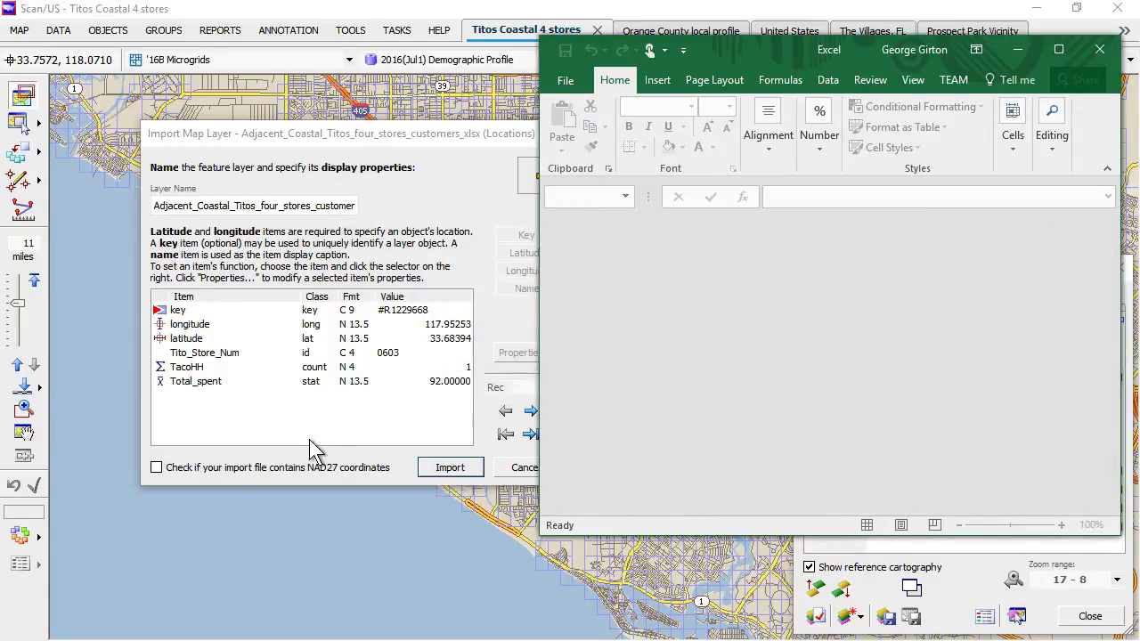
{"action": "left_click", "coordinate": [241, 257]}
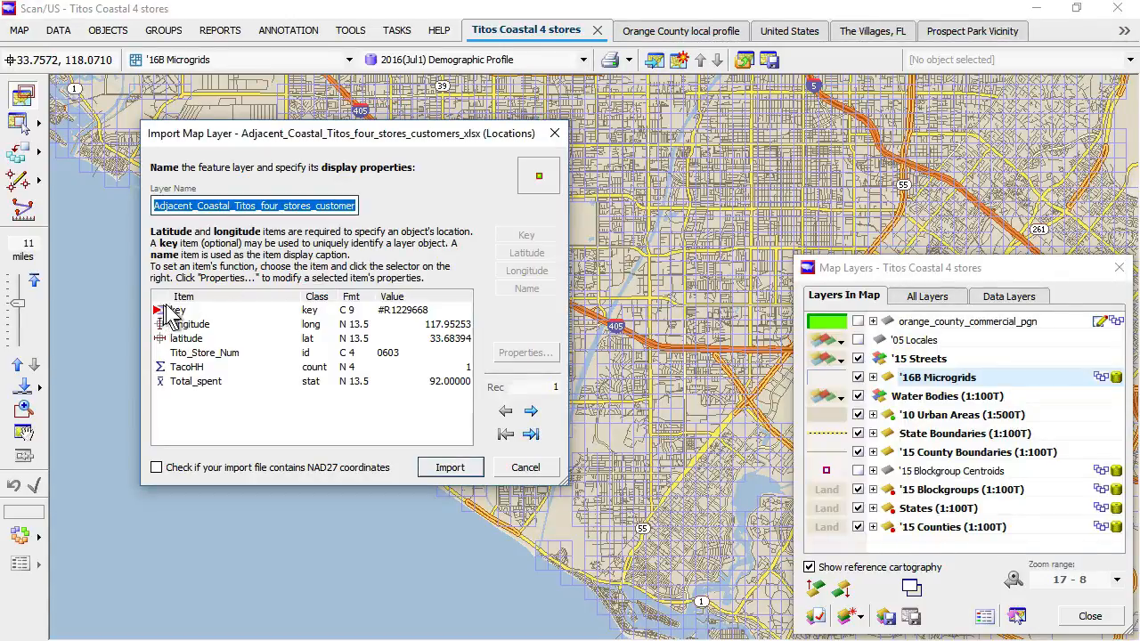
Step: Browse forward and backward through the customer records to examine their item values before importing
{"action": "left_click", "coordinate": [531, 411]}
{"action": "left_click", "coordinate": [534, 412]}
{"action": "left_click", "coordinate": [535, 411]}
{"action": "left_click", "coordinate": [534, 412]}
{"action": "left_click", "coordinate": [534, 411]}
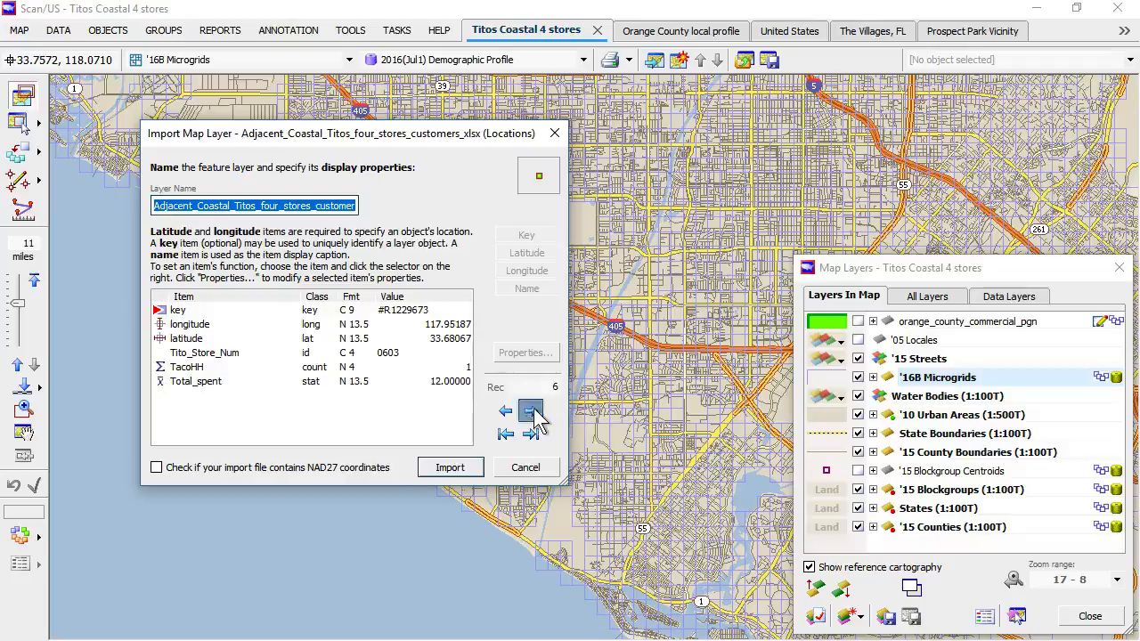
{"action": "left_click", "coordinate": [534, 411]}
{"action": "left_click", "coordinate": [535, 411]}
{"action": "left_click", "coordinate": [534, 412]}
{"action": "left_click", "coordinate": [506, 411]}
{"action": "left_click", "coordinate": [506, 411]}
{"action": "left_click", "coordinate": [505, 411]}
{"action": "left_click", "coordinate": [505, 412]}
{"action": "left_click", "coordinate": [506, 411]}
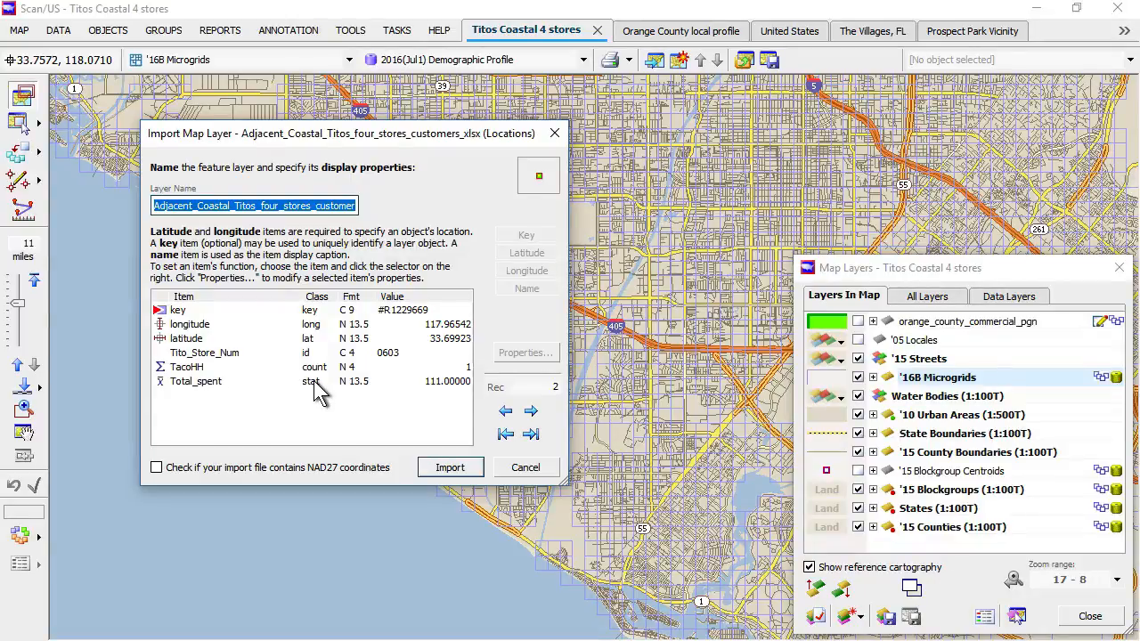
Step: Set the Total_spent item's class to count and import the customer locations as a map layer
{"action": "left_click", "coordinate": [221, 378]}
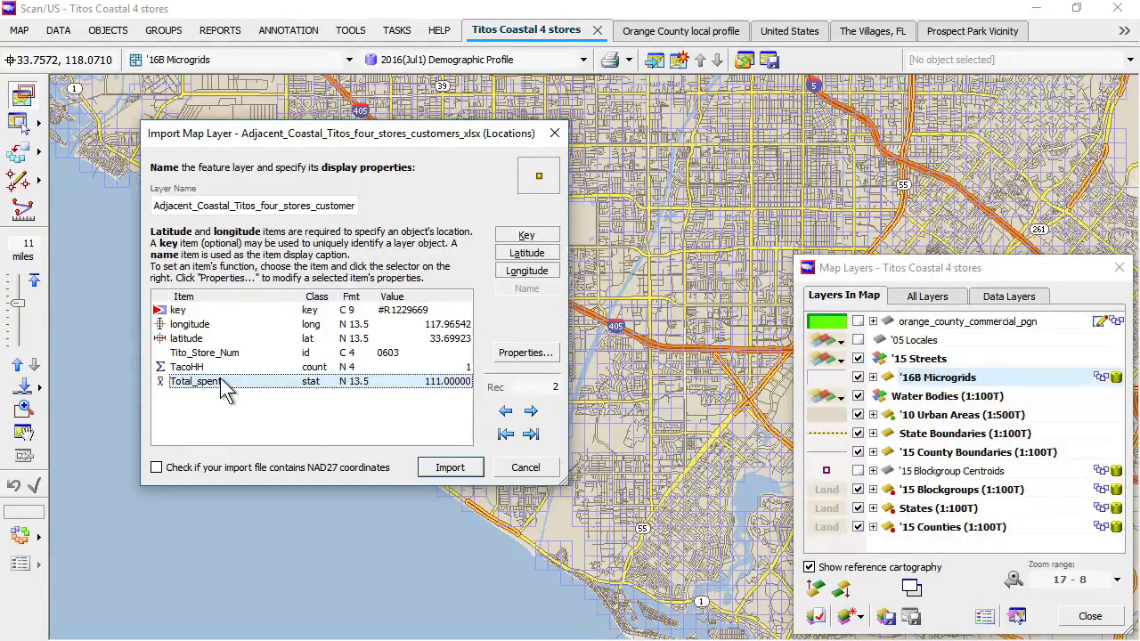
{"action": "left_click", "coordinate": [522, 355]}
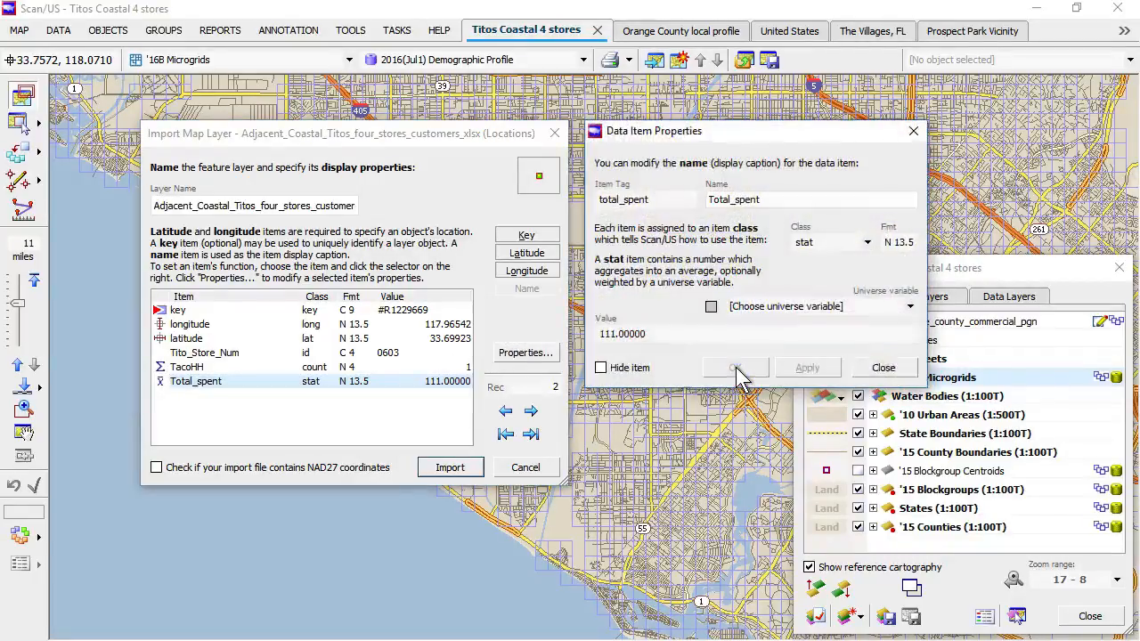
{"action": "left_click", "coordinate": [866, 246]}
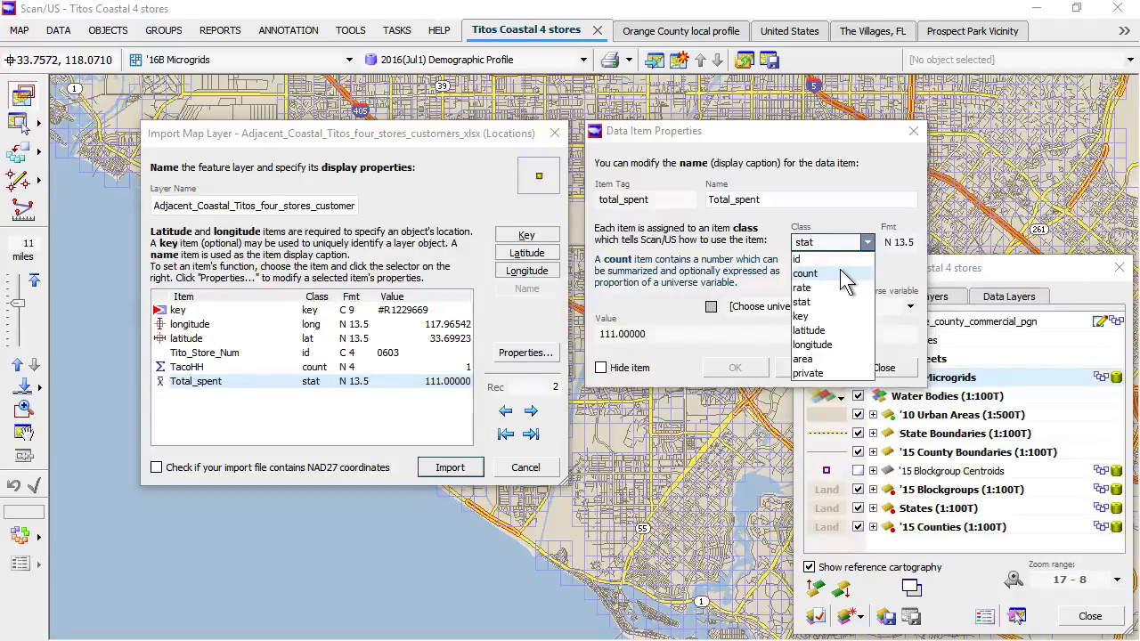
{"action": "left_click", "coordinate": [844, 281]}
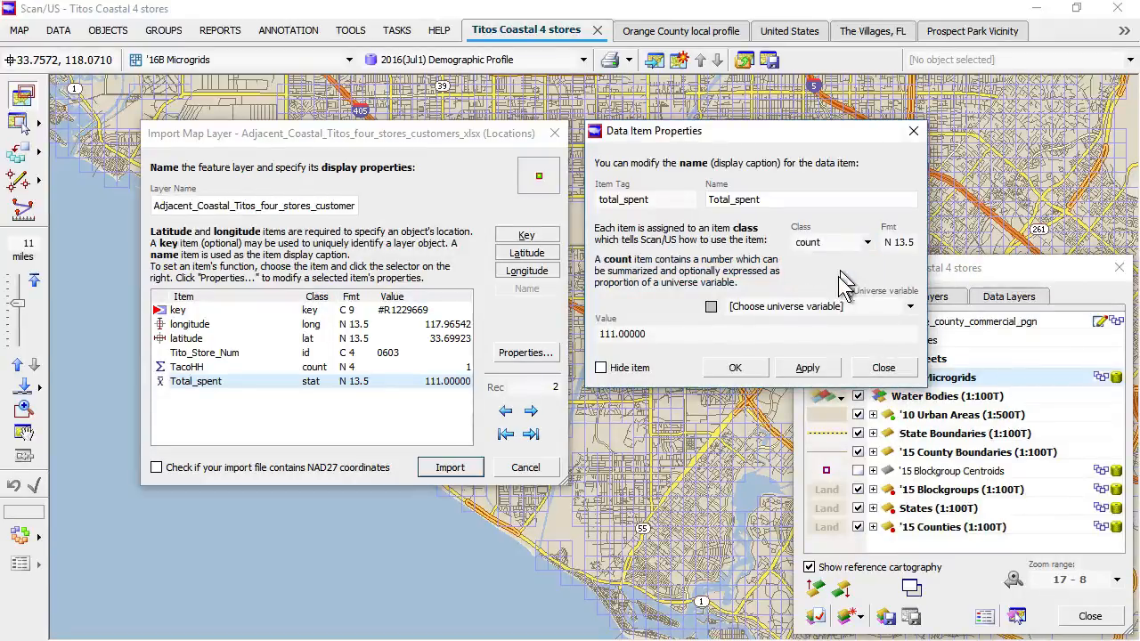
{"action": "left_click", "coordinate": [806, 368]}
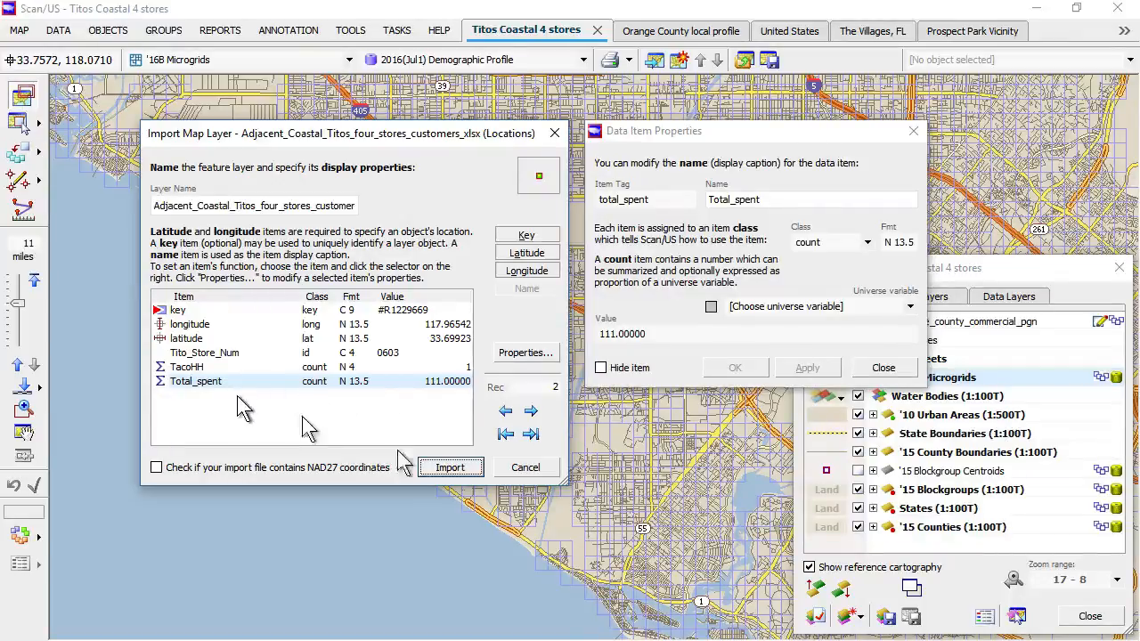
{"action": "left_click", "coordinate": [450, 468]}
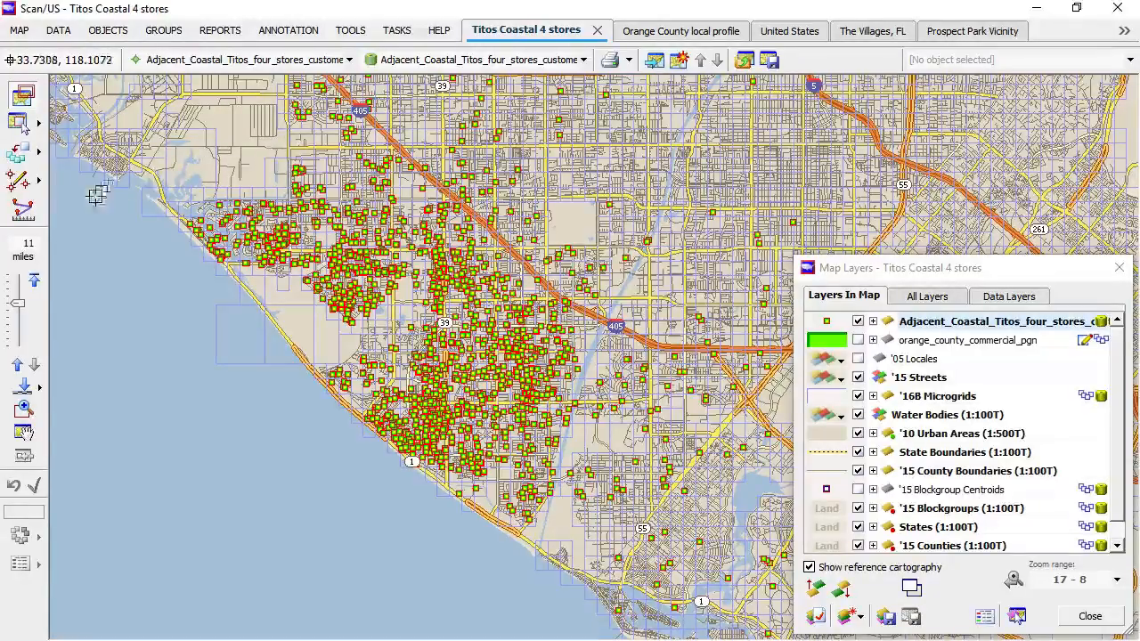
Step: Create a new polygon layer named Area of Interest, keeping automatic data aggregation from microgrids
{"action": "left_click", "coordinate": [40, 181]}
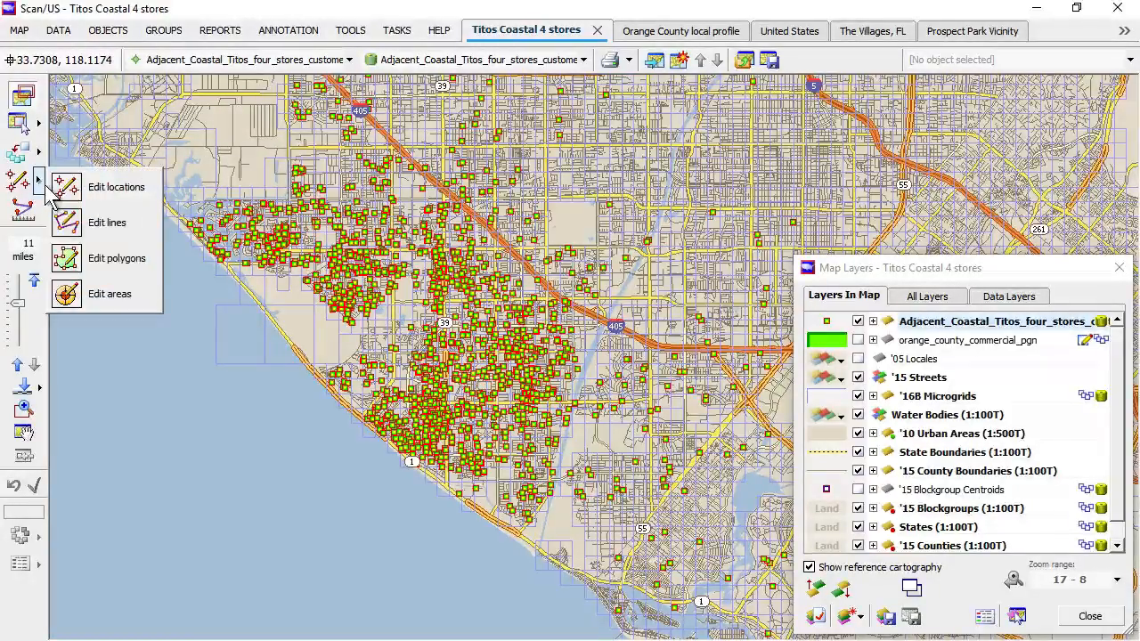
{"action": "left_click", "coordinate": [105, 256]}
{"action": "left_click", "coordinate": [599, 427]}
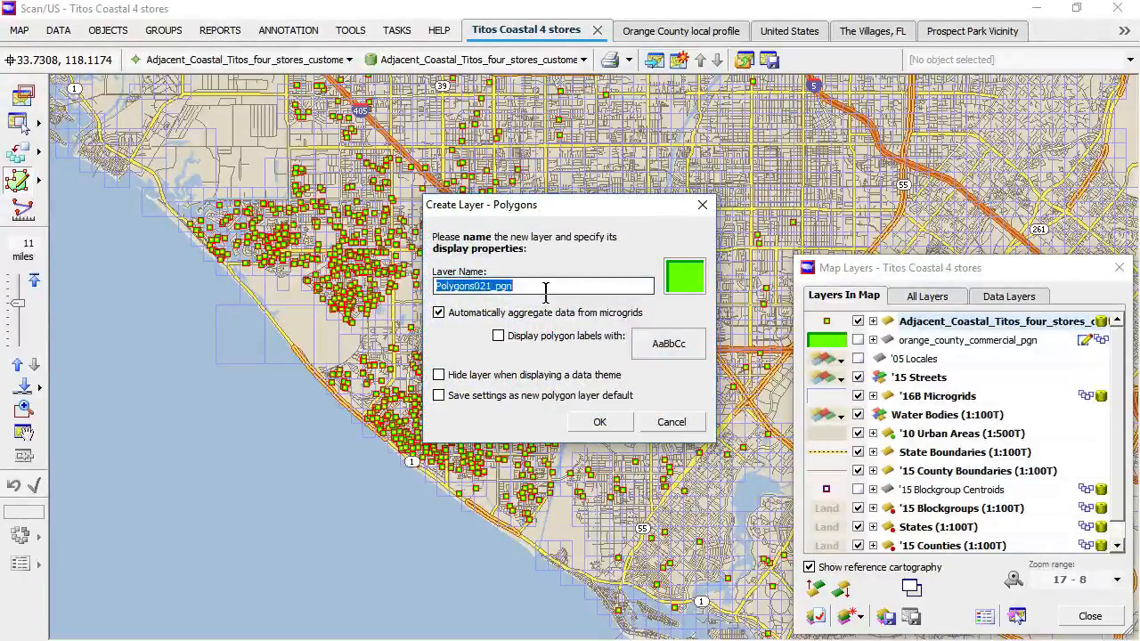
{"action": "type", "text": "Area of Intere"}
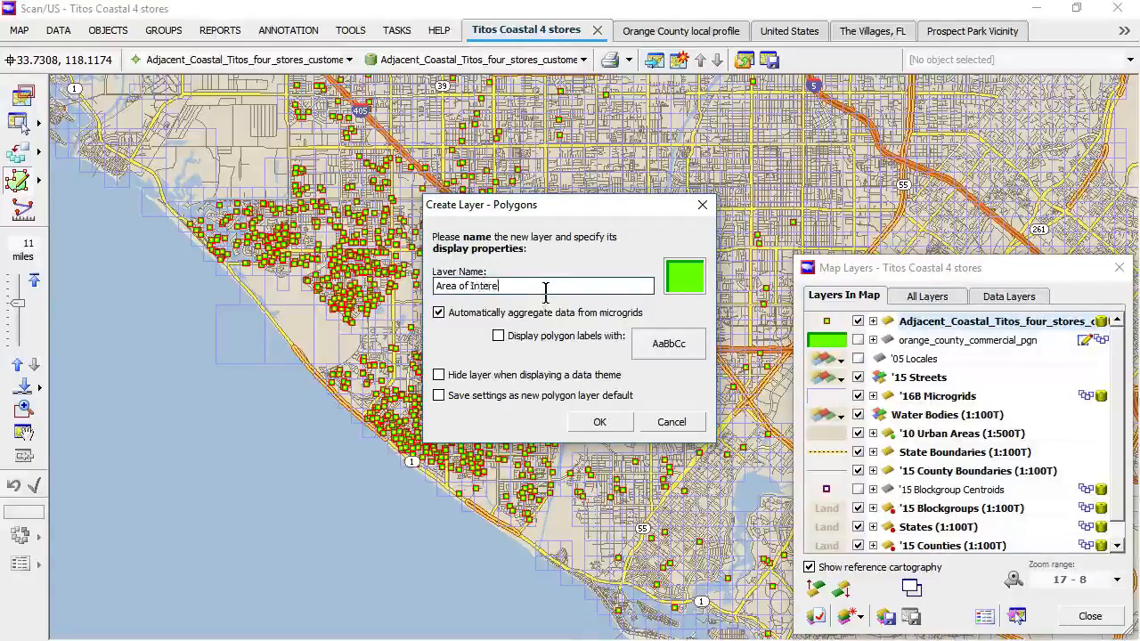
{"action": "type", "text": "st"}
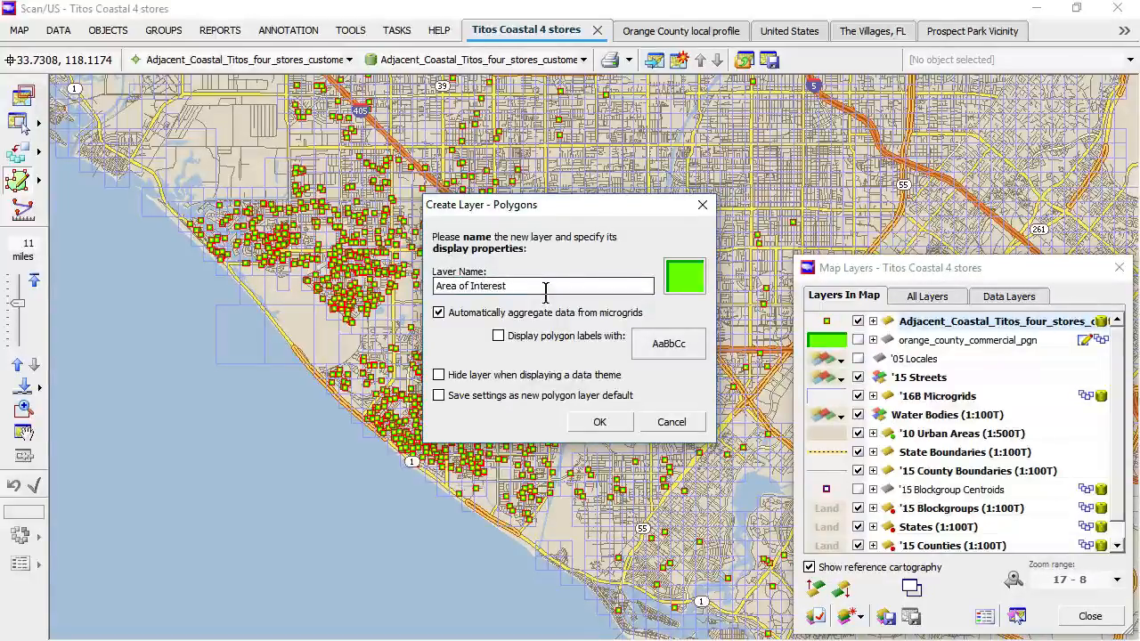
{"action": "left_click", "coordinate": [595, 424]}
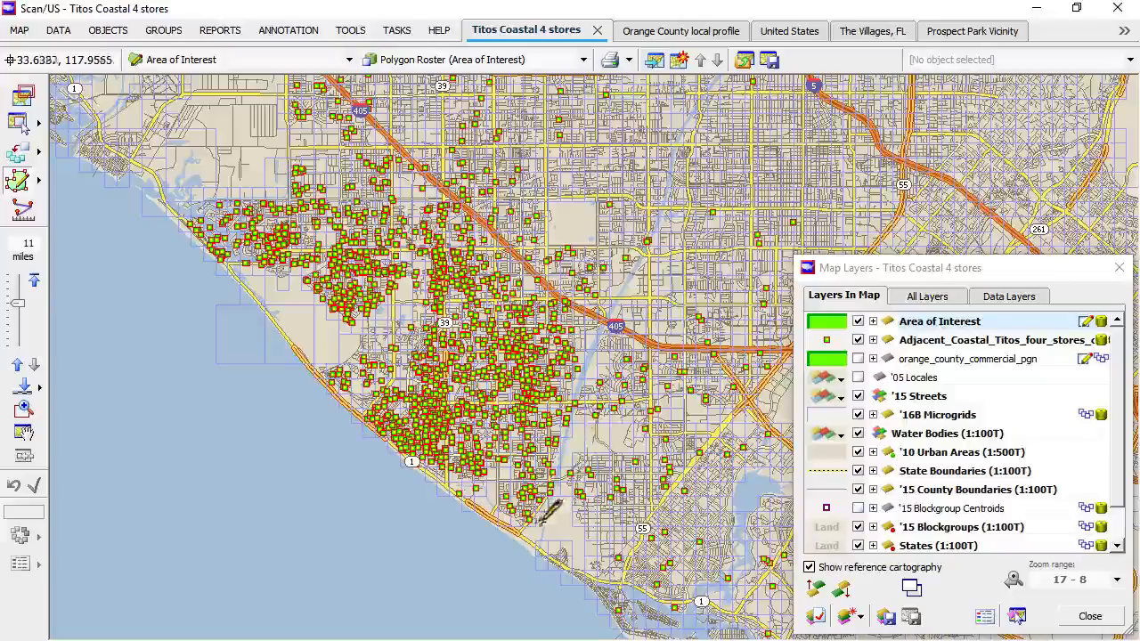
Step: Draw a closed polygon around the dense coastal customer cluster, bounded by the 405 freeway and the shoreline, and autosave it to the default folder
{"action": "left_click", "coordinate": [535, 541]}
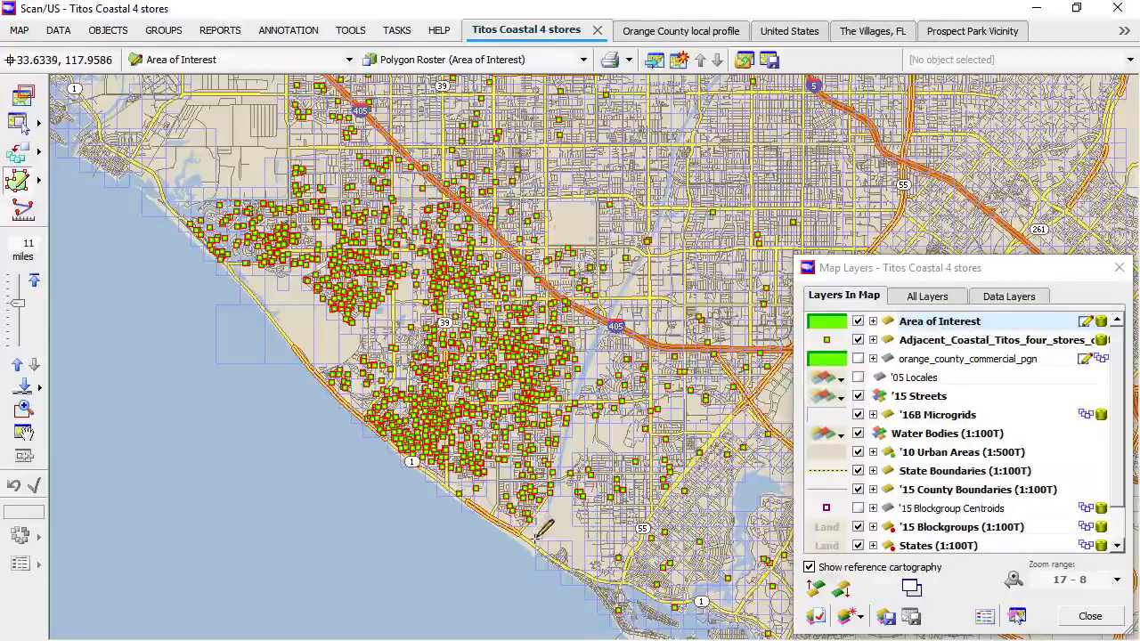
{"action": "left_click", "coordinate": [605, 321]}
{"action": "left_click", "coordinate": [334, 89]}
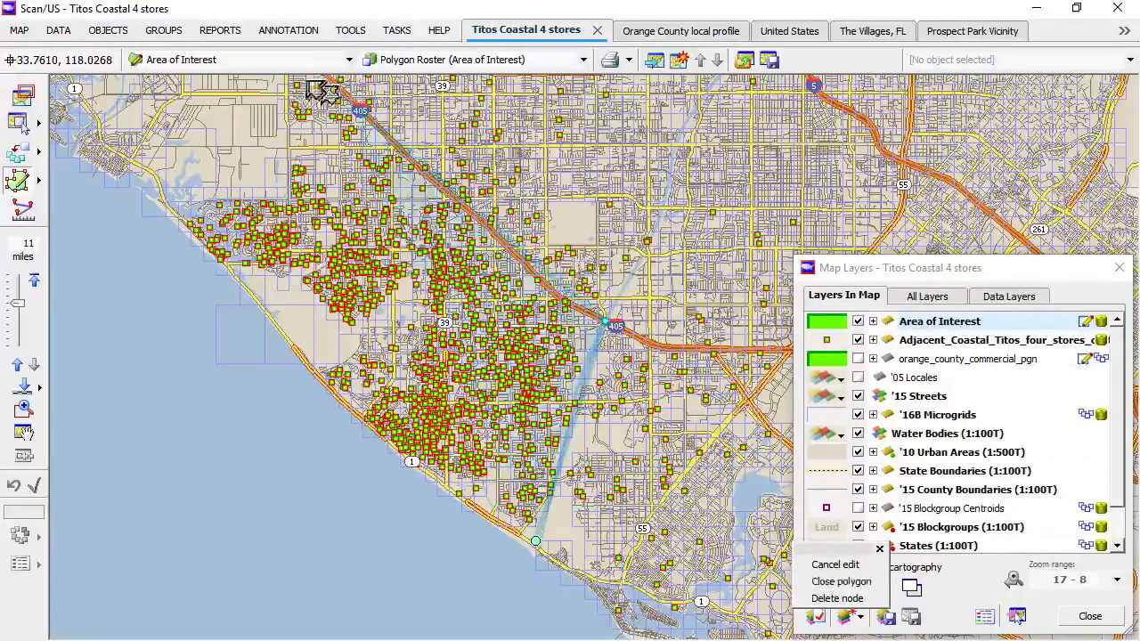
{"action": "left_click", "coordinate": [286, 91]}
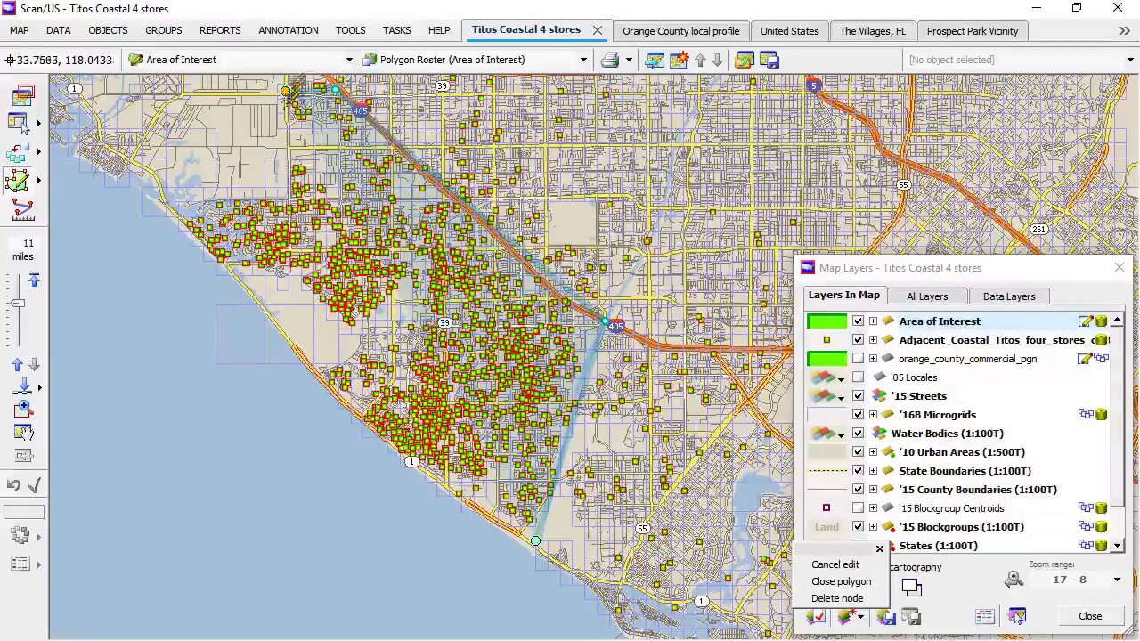
{"action": "left_click", "coordinate": [285, 203]}
{"action": "left_click", "coordinate": [205, 203]}
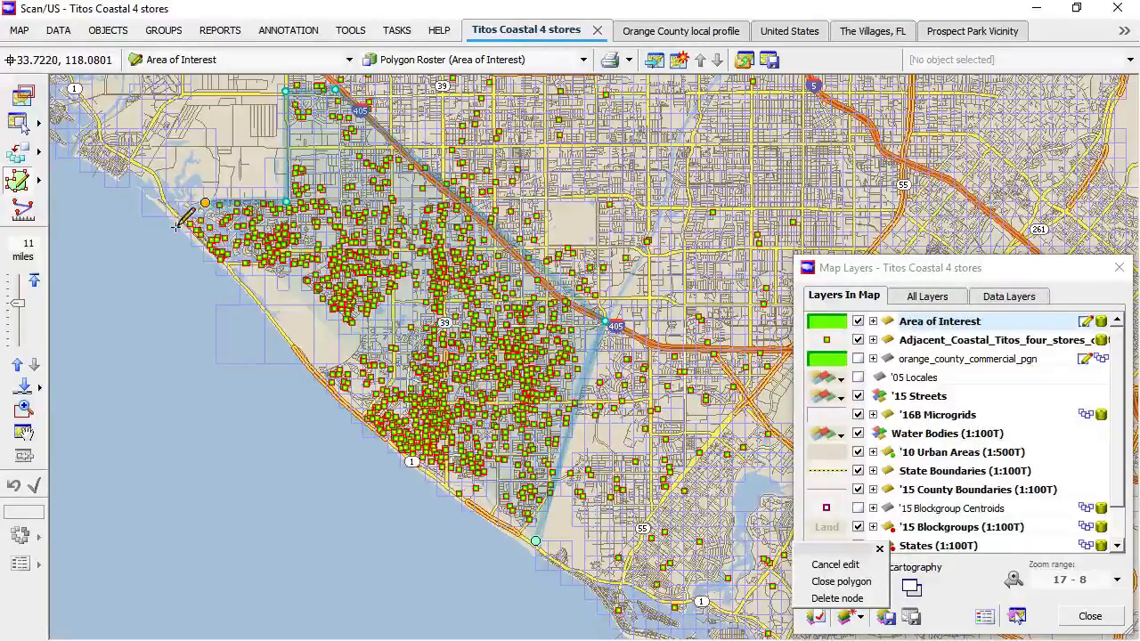
{"action": "left_click", "coordinate": [320, 381]}
{"action": "left_click", "coordinate": [407, 469]}
{"action": "left_click", "coordinate": [841, 581]}
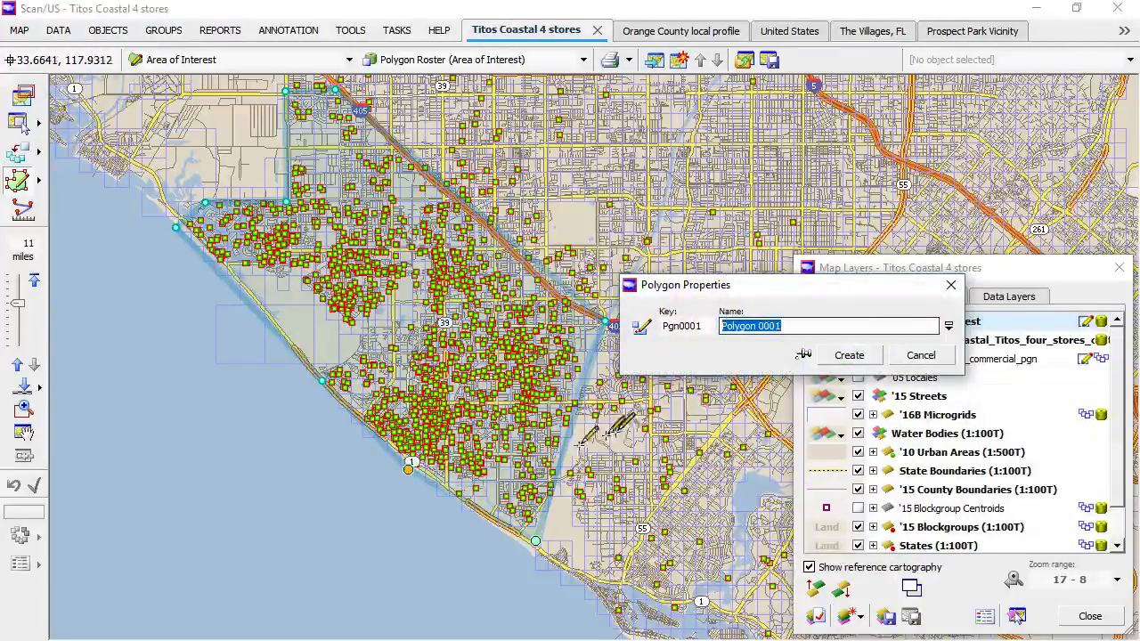
{"action": "left_click", "coordinate": [867, 361]}
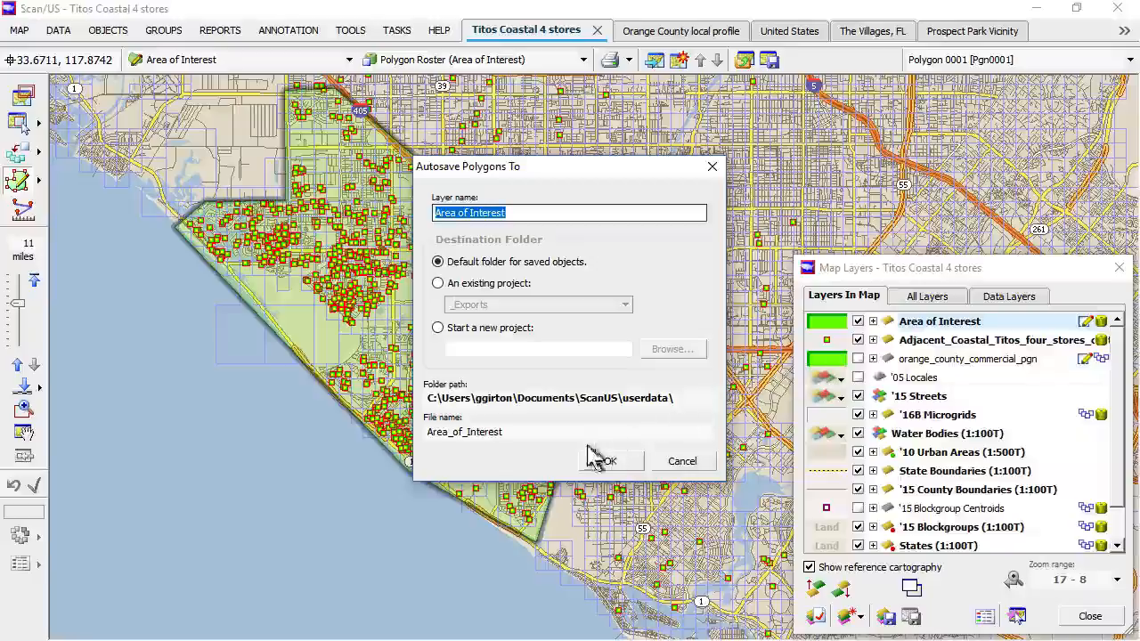
{"action": "left_click", "coordinate": [609, 463]}
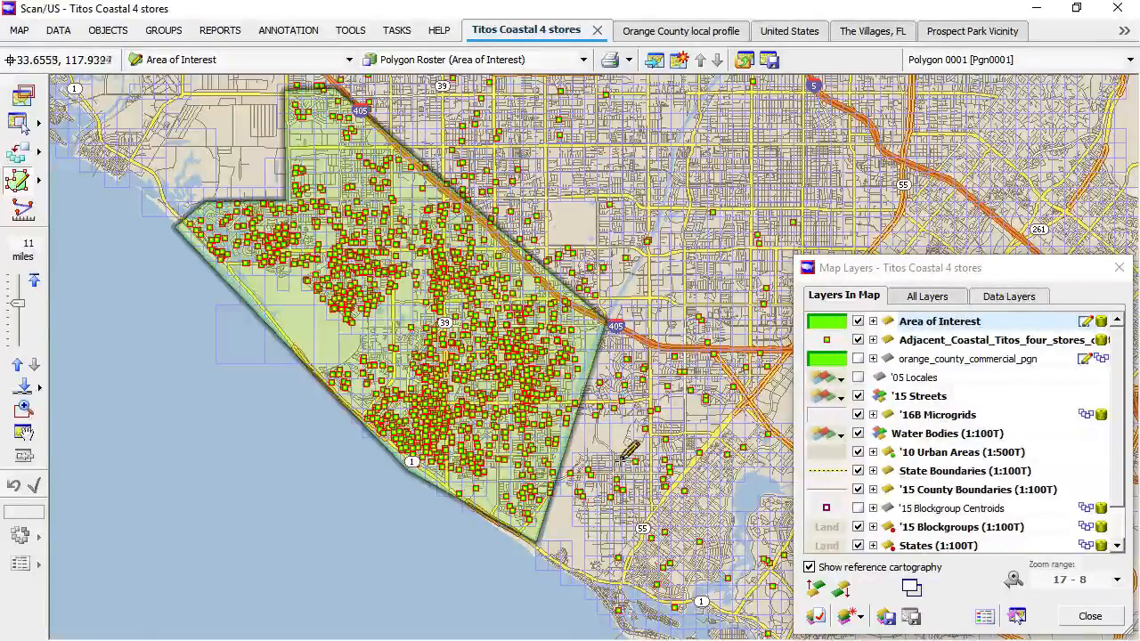
Step: Examine the 2016(Jul1) Demographic Profile of the new polygon in Quicklook, and close it
{"action": "left_click", "coordinate": [75, 37]}
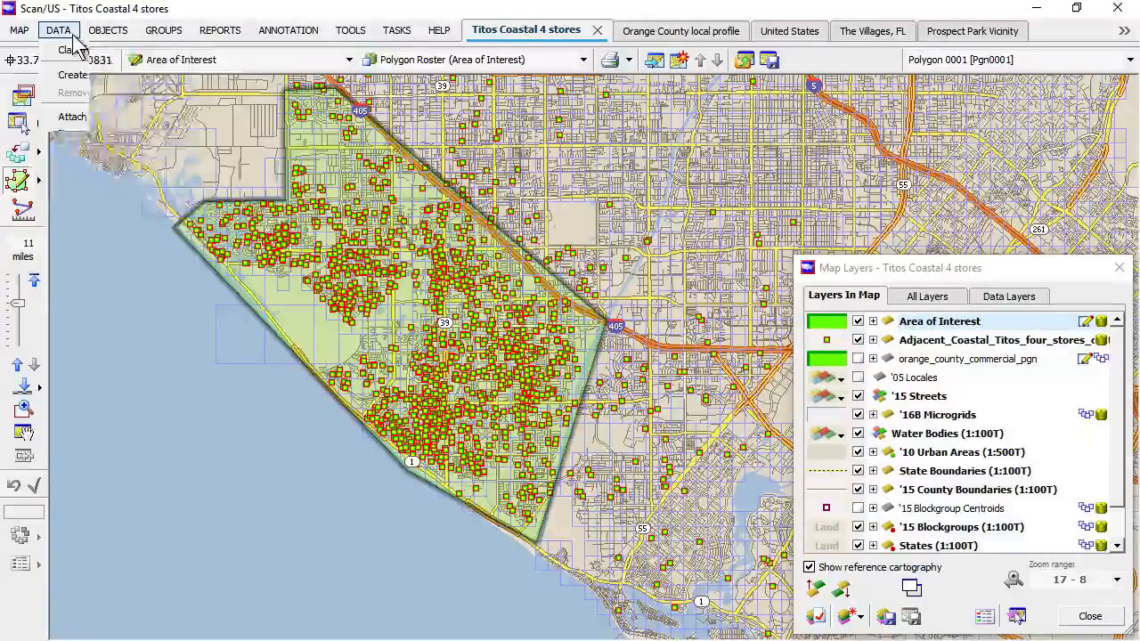
{"action": "left_click", "coordinate": [103, 323]}
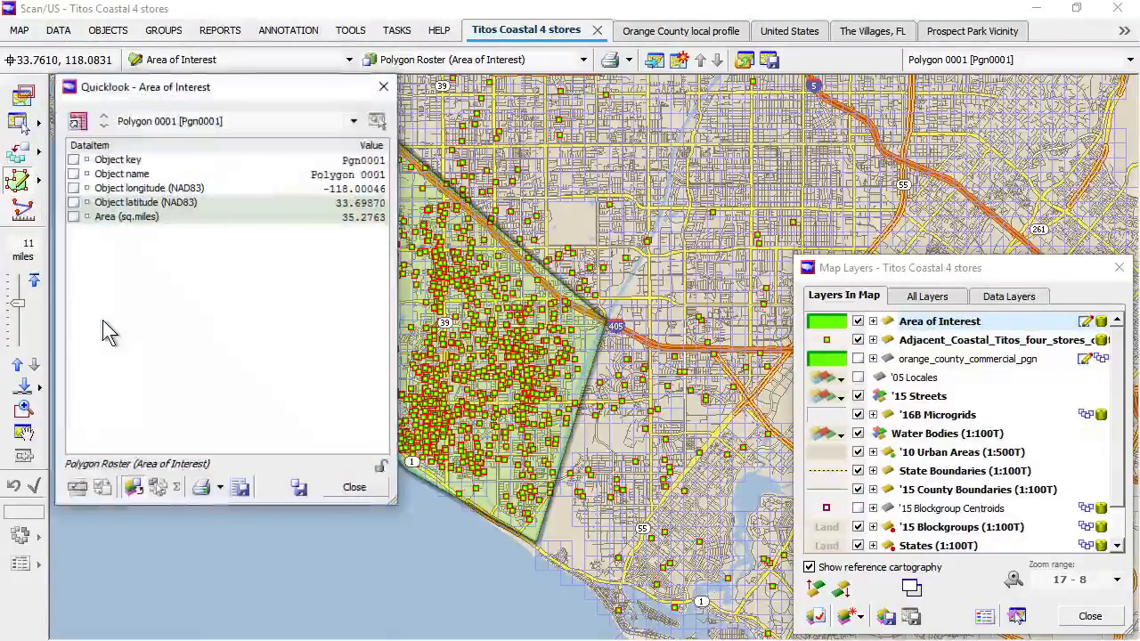
{"action": "left_click", "coordinate": [444, 64]}
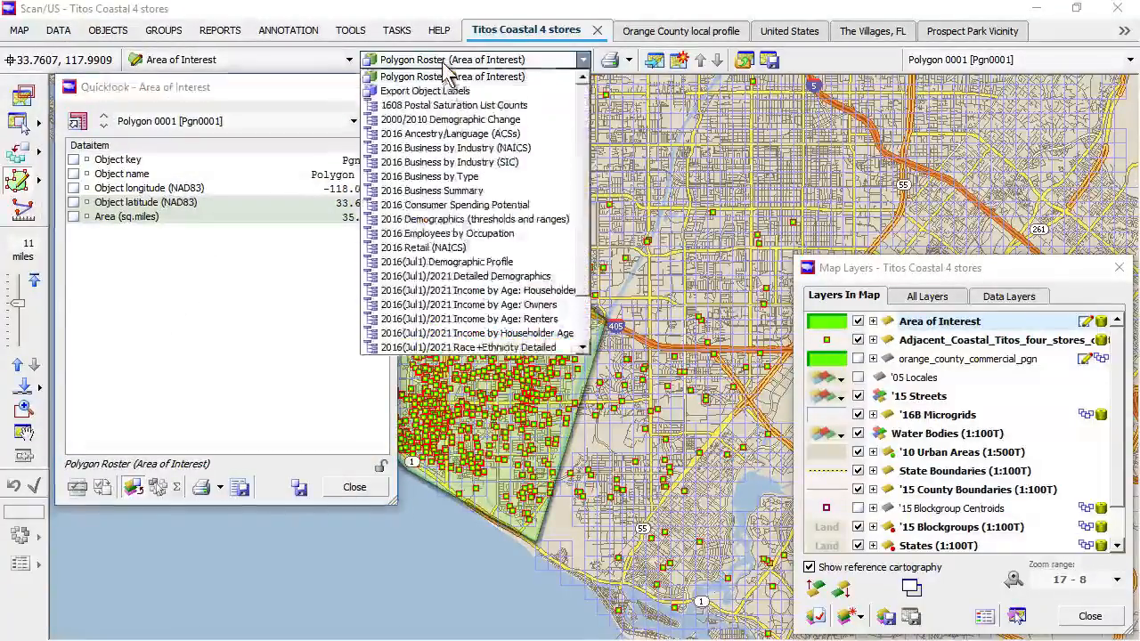
{"action": "left_click", "coordinate": [467, 262]}
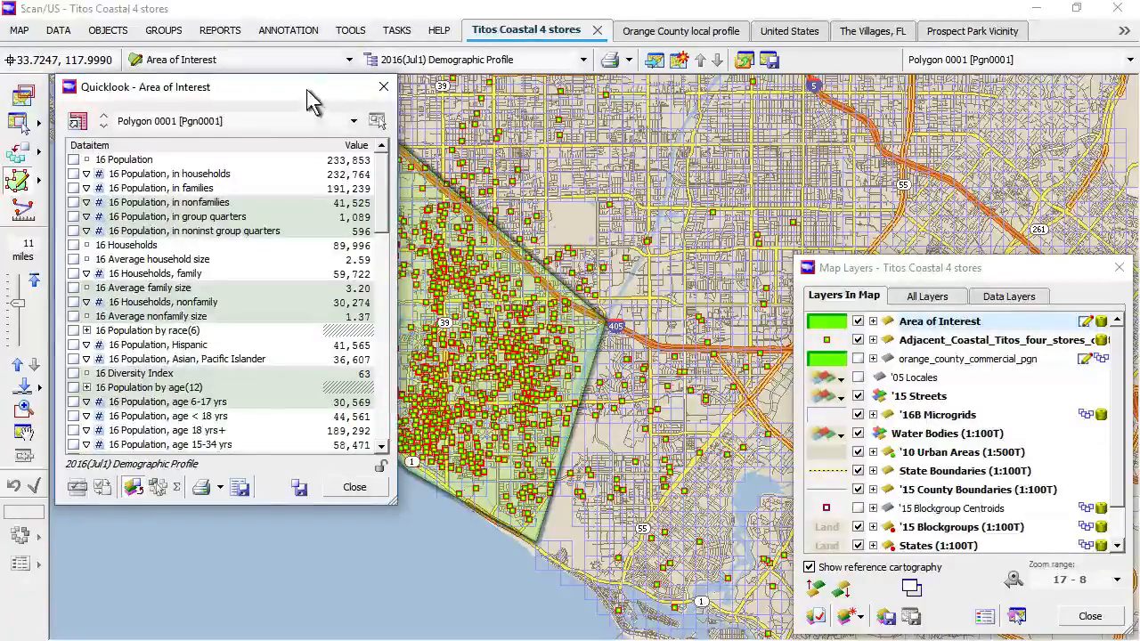
{"action": "left_click_drag", "start_coordinate": [306, 89], "coordinate": [299, 179]}
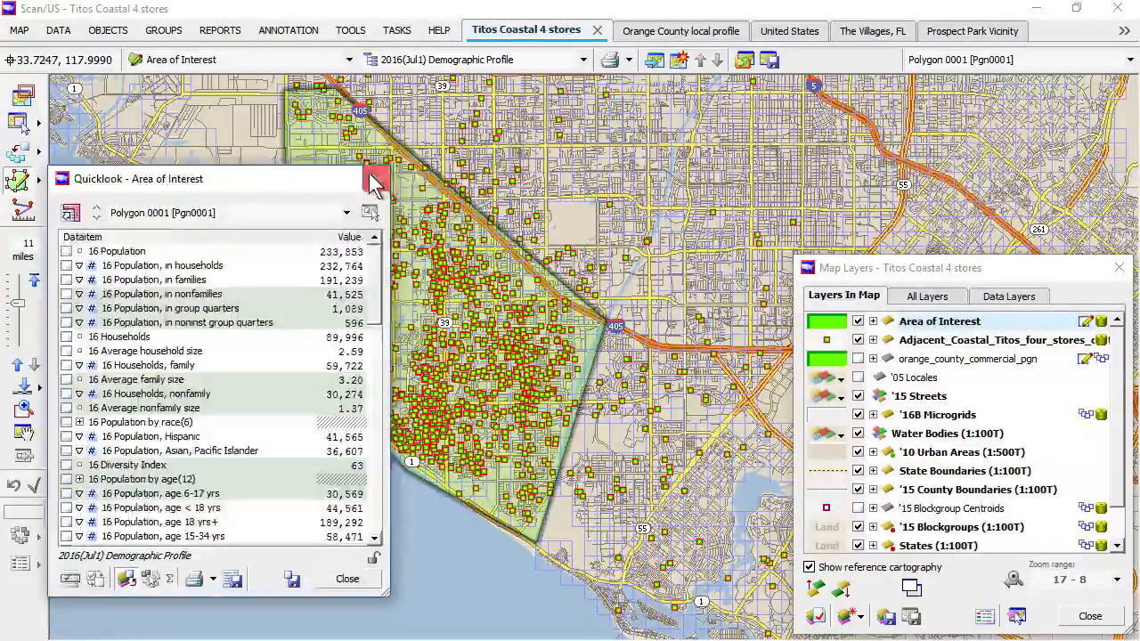
{"action": "left_click", "coordinate": [372, 181]}
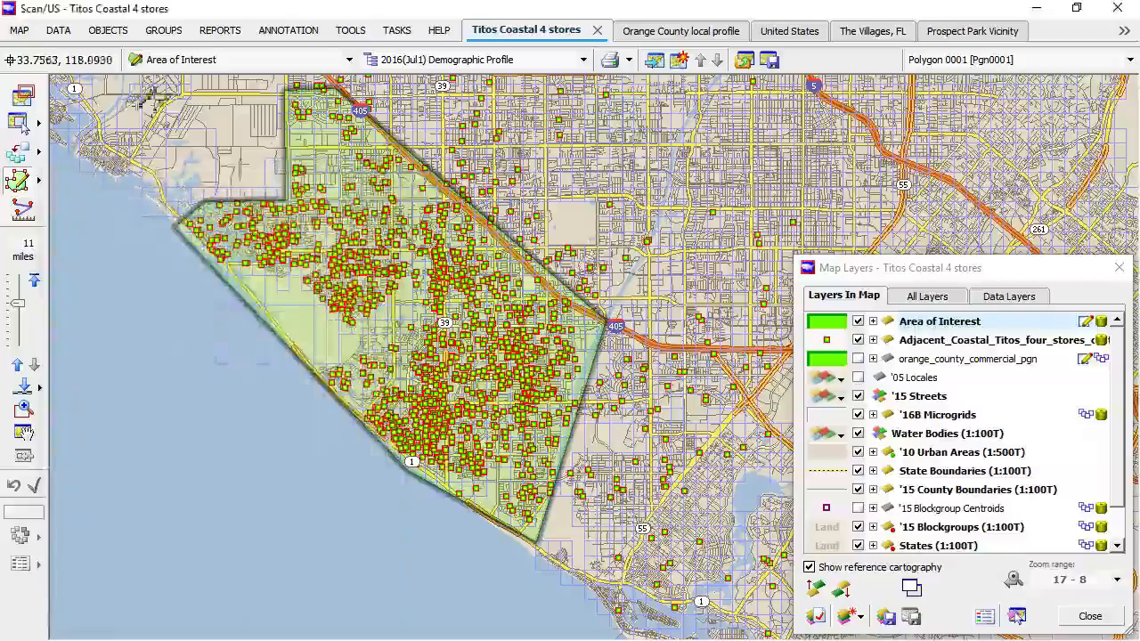
Step: Add the Adjacent_Coastal_Titos_four_stores_customers layer as a data source aggregated to the Area of Interest layer, keeping preset source layers
{"action": "left_click", "coordinate": [60, 36]}
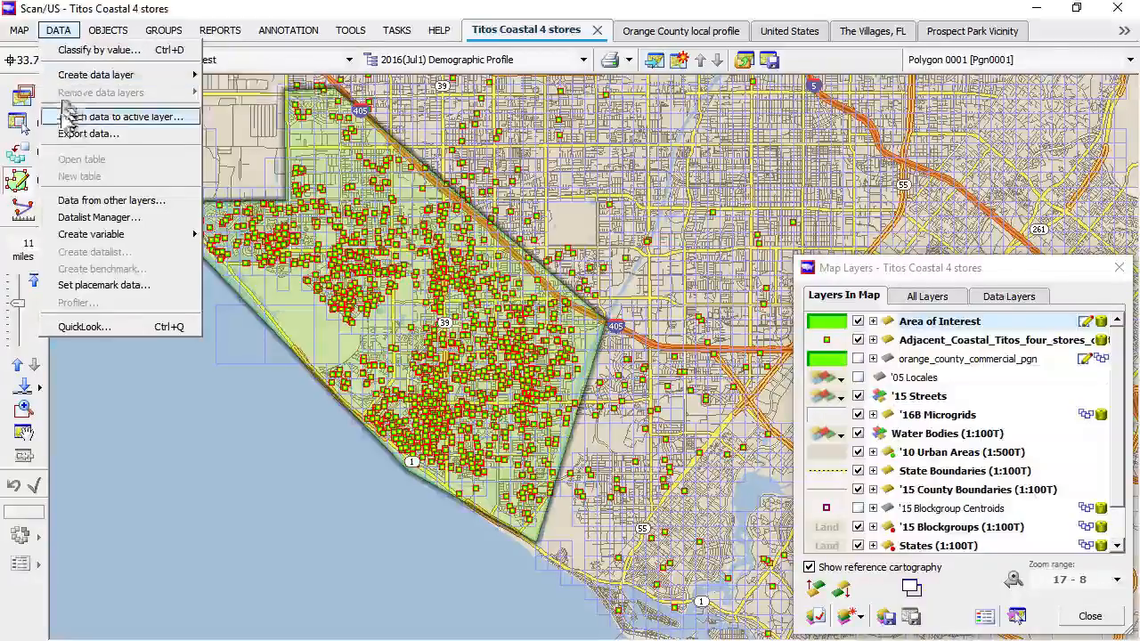
{"action": "left_click", "coordinate": [85, 204]}
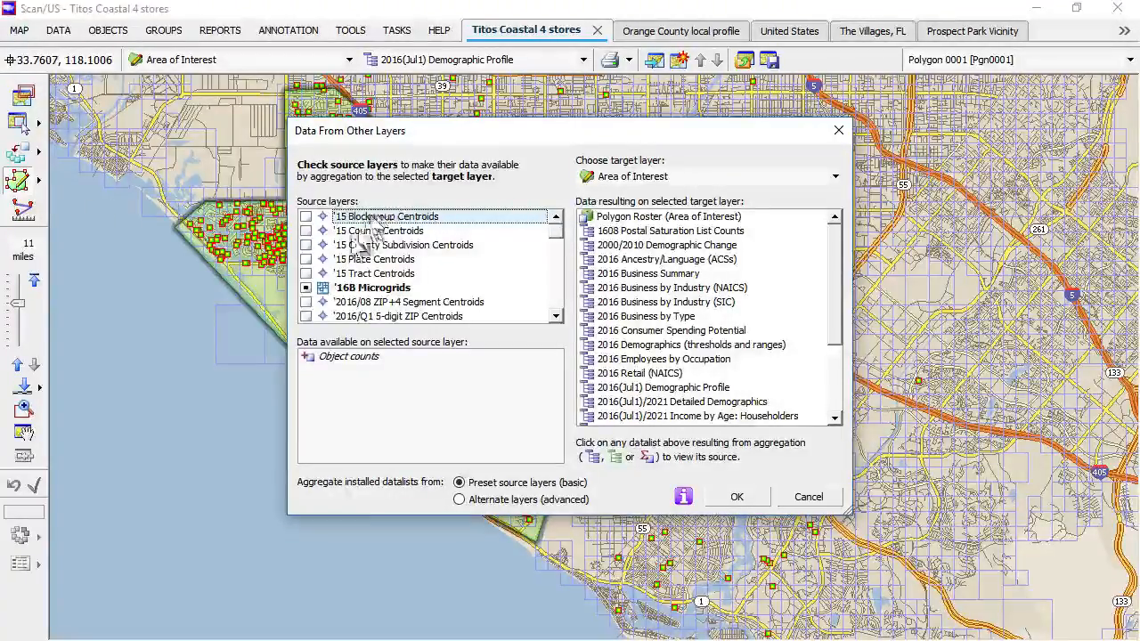
{"action": "left_click", "coordinate": [306, 288]}
{"action": "left_click", "coordinate": [306, 288]}
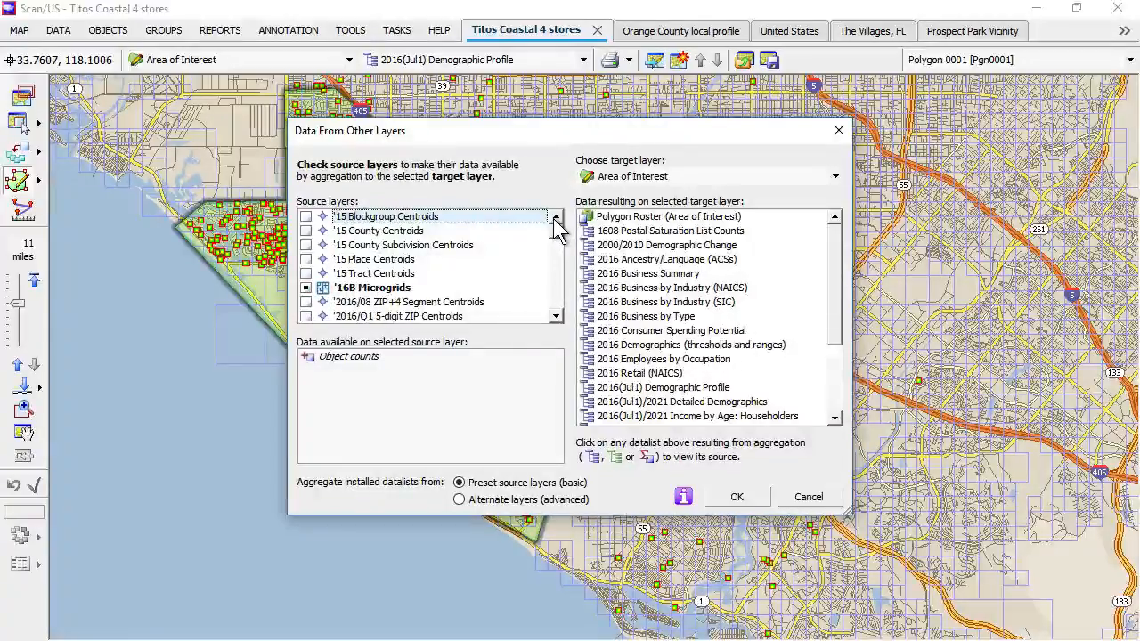
{"action": "left_click", "coordinate": [556, 319]}
{"action": "left_click", "coordinate": [556, 319]}
{"action": "left_click", "coordinate": [556, 318]}
{"action": "left_click", "coordinate": [555, 319]}
{"action": "left_click", "coordinate": [556, 319]}
{"action": "left_click", "coordinate": [556, 319]}
{"action": "left_click", "coordinate": [556, 319]}
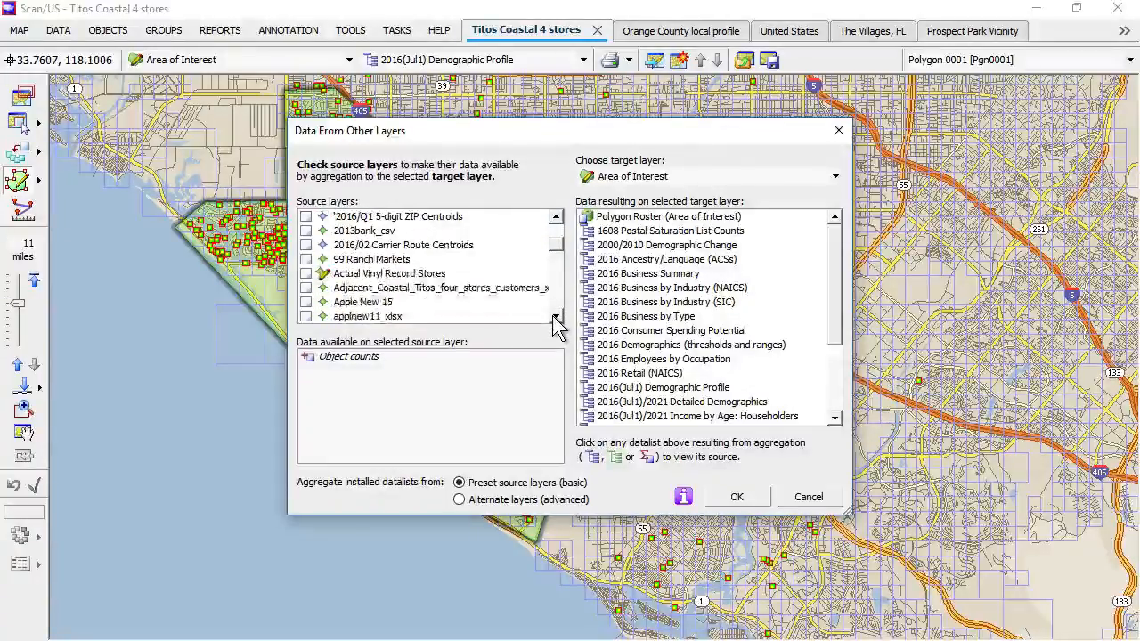
{"action": "left_click", "coordinate": [306, 289]}
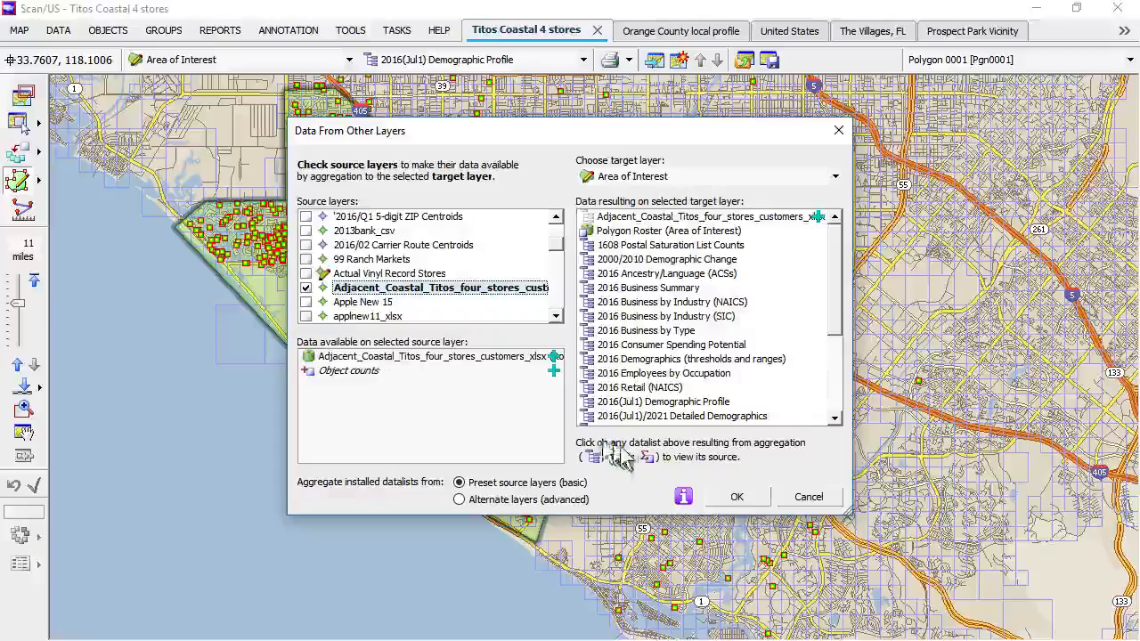
{"action": "left_click", "coordinate": [729, 498]}
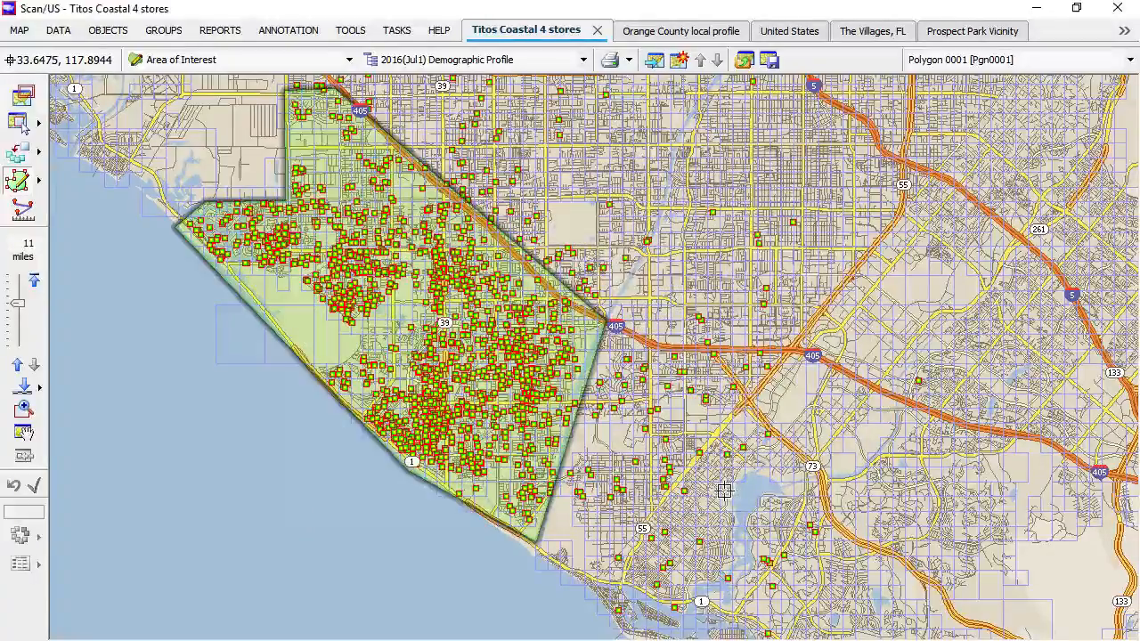
Step: Make the Adjacent_Coastal_Titos_four_stores_customers datalist active, examine the polygon's aggregated TacoHH and Total_spent values in Quicklook, and close it
{"action": "left_click", "coordinate": [584, 63]}
{"action": "scroll", "coordinate": [582, 89], "scroll_direction": "up", "scroll_amount": 1}
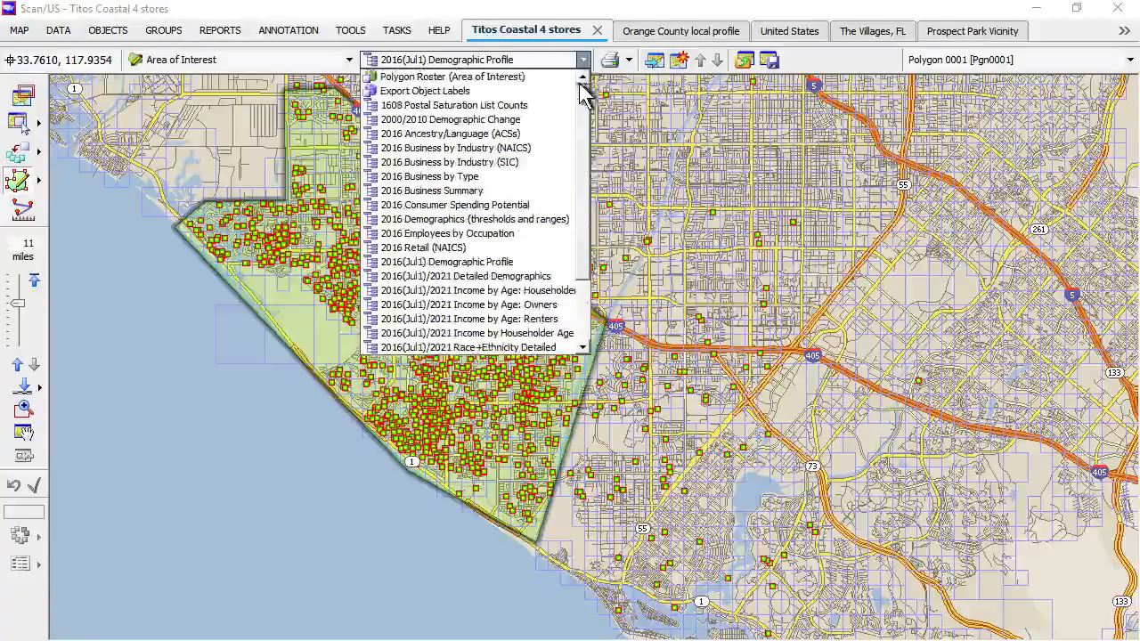
{"action": "scroll", "coordinate": [582, 97], "scroll_direction": "down", "scroll_amount": 2}
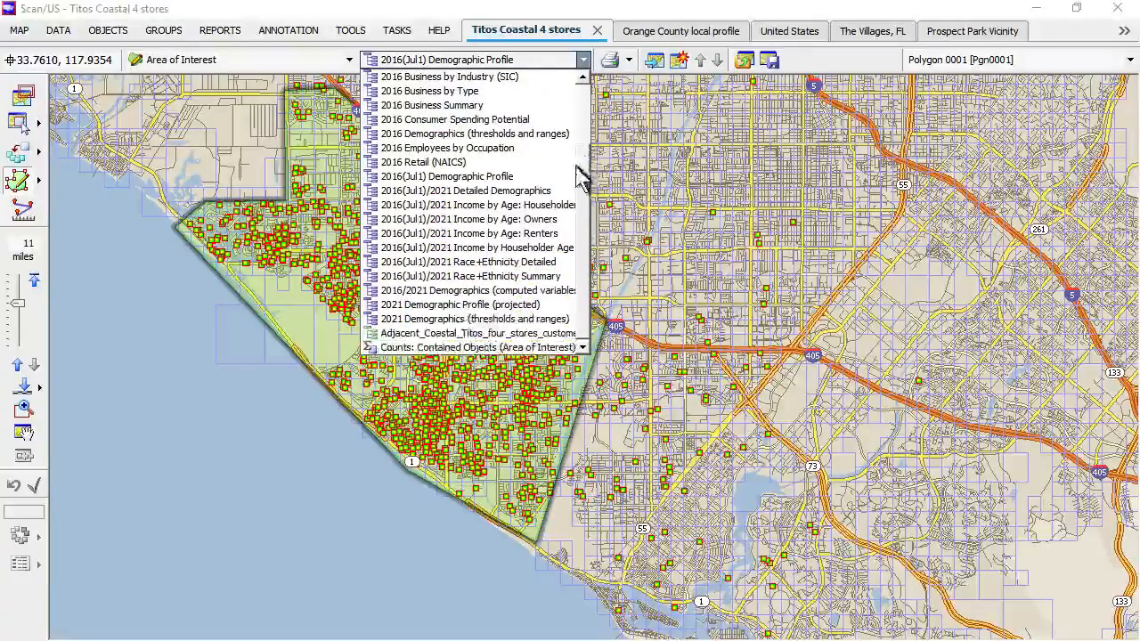
{"action": "left_click", "coordinate": [537, 335]}
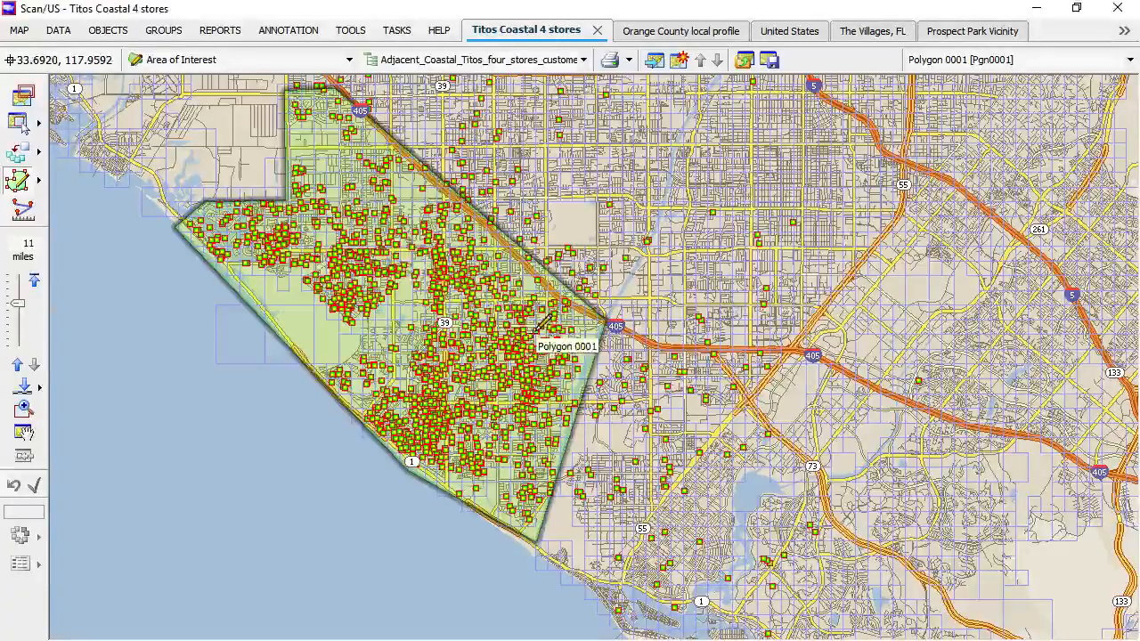
{"action": "left_click", "coordinate": [59, 30]}
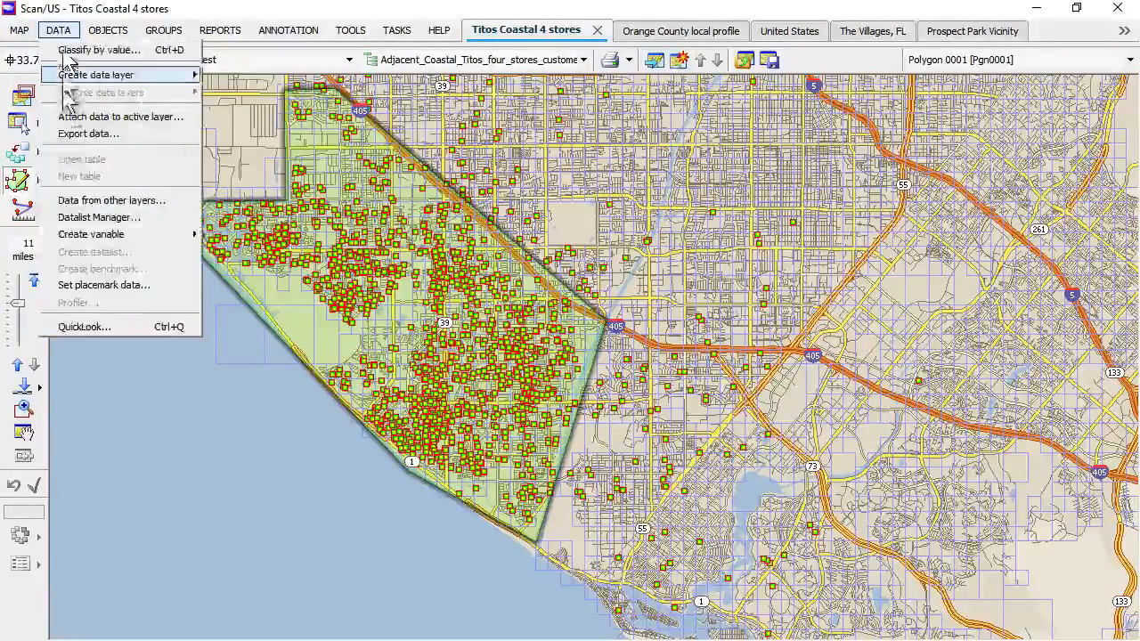
{"action": "left_click", "coordinate": [117, 327]}
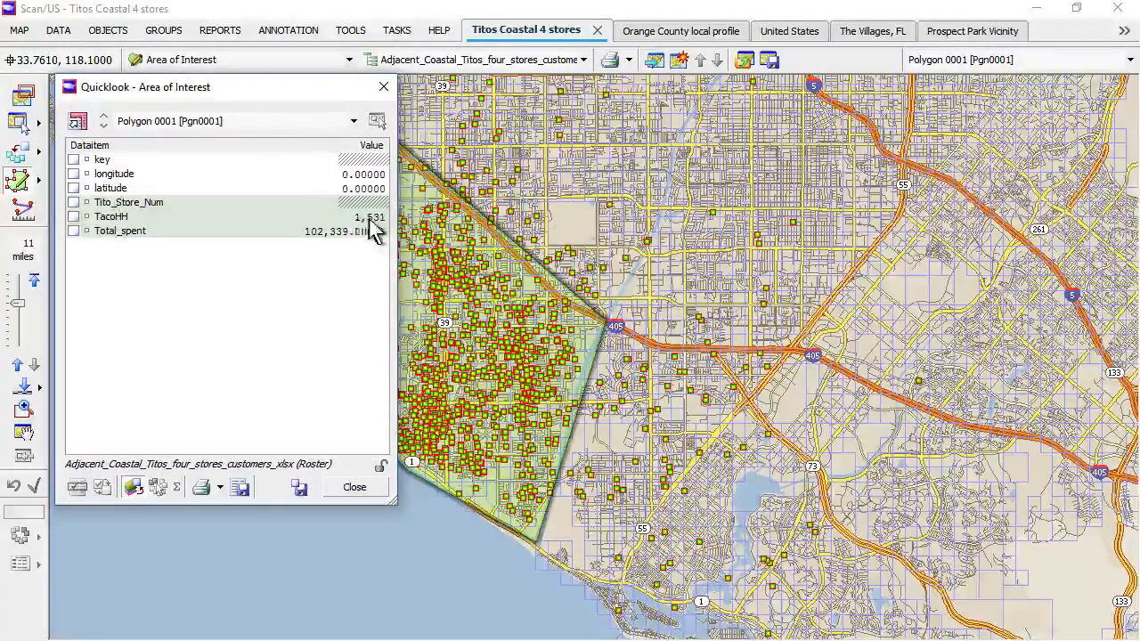
{"action": "left_click", "coordinate": [382, 89]}
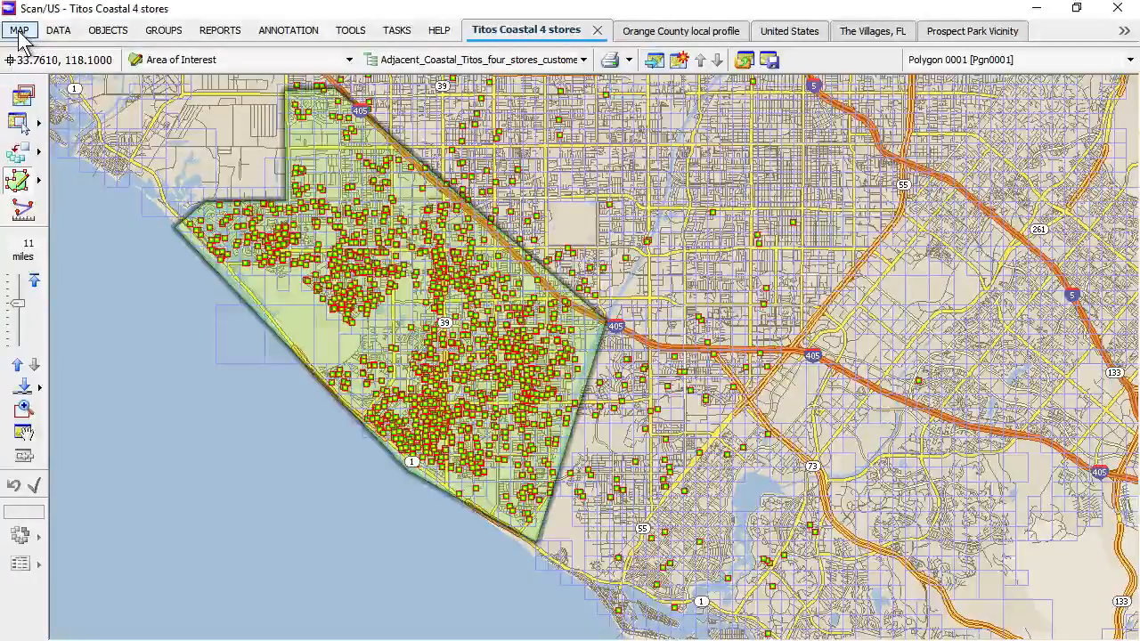
Step: Make '16B Microgrids the active layer and aggregate the Adjacent_Coastal_Titos_four_stores_customers layer's data to it
{"action": "left_click", "coordinate": [349, 59]}
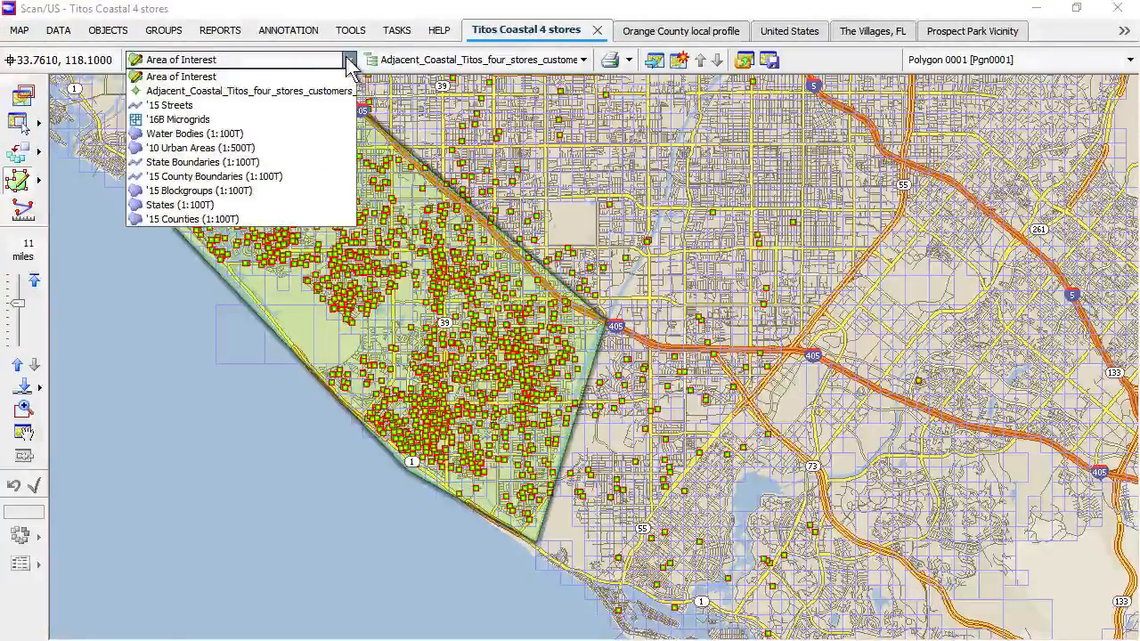
{"action": "left_click", "coordinate": [303, 123]}
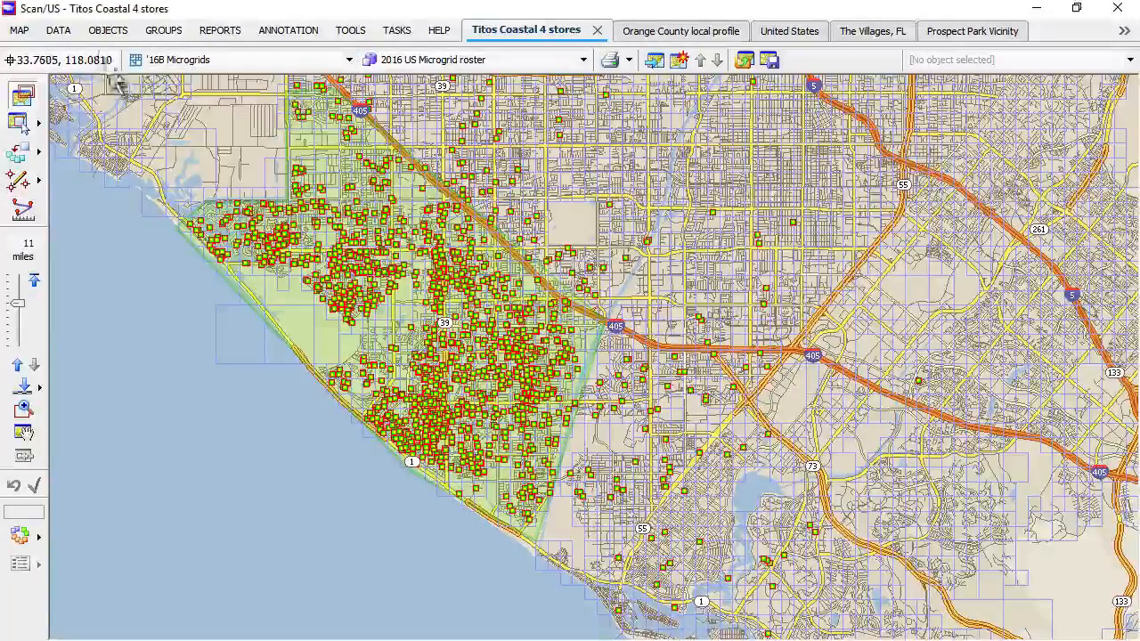
{"action": "left_click", "coordinate": [57, 31]}
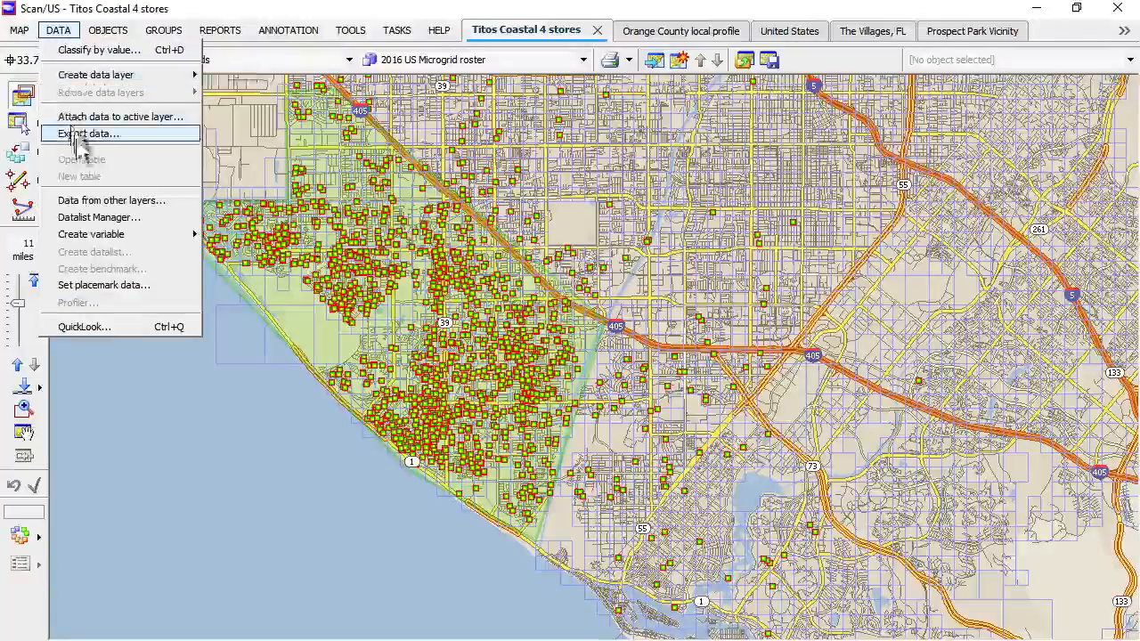
{"action": "left_click", "coordinate": [96, 199]}
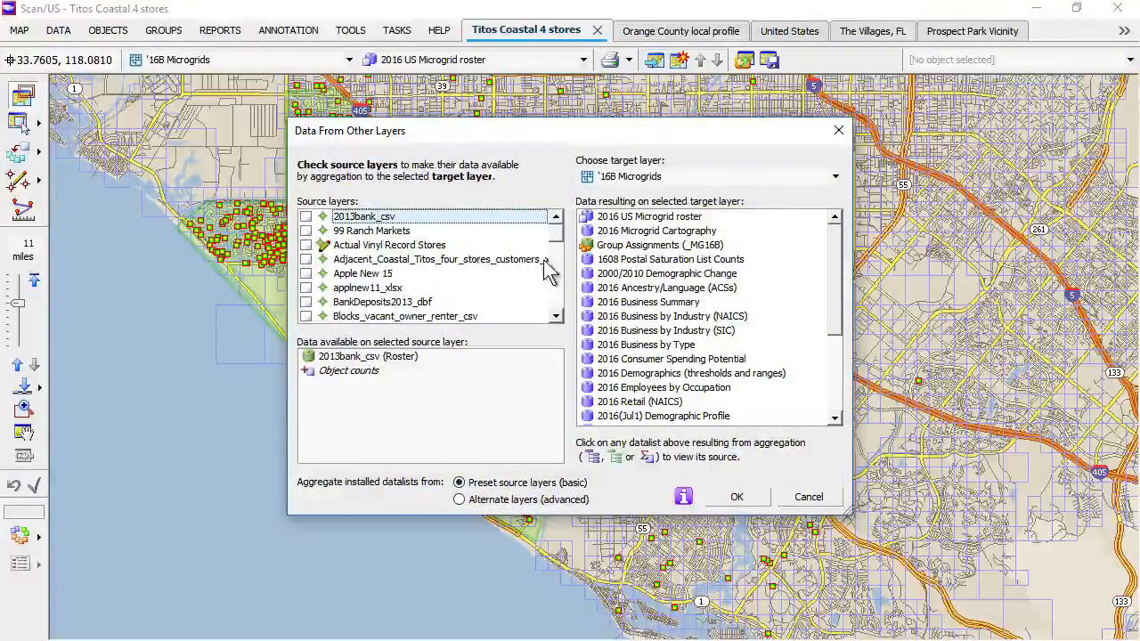
{"action": "left_click", "coordinate": [306, 259]}
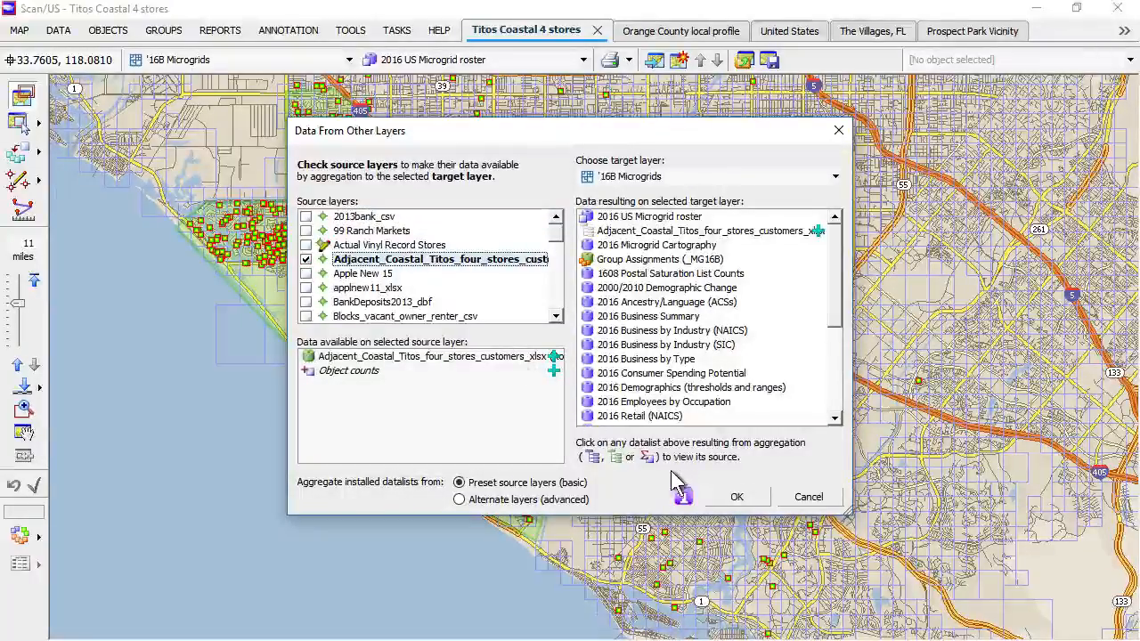
{"action": "left_click", "coordinate": [737, 496]}
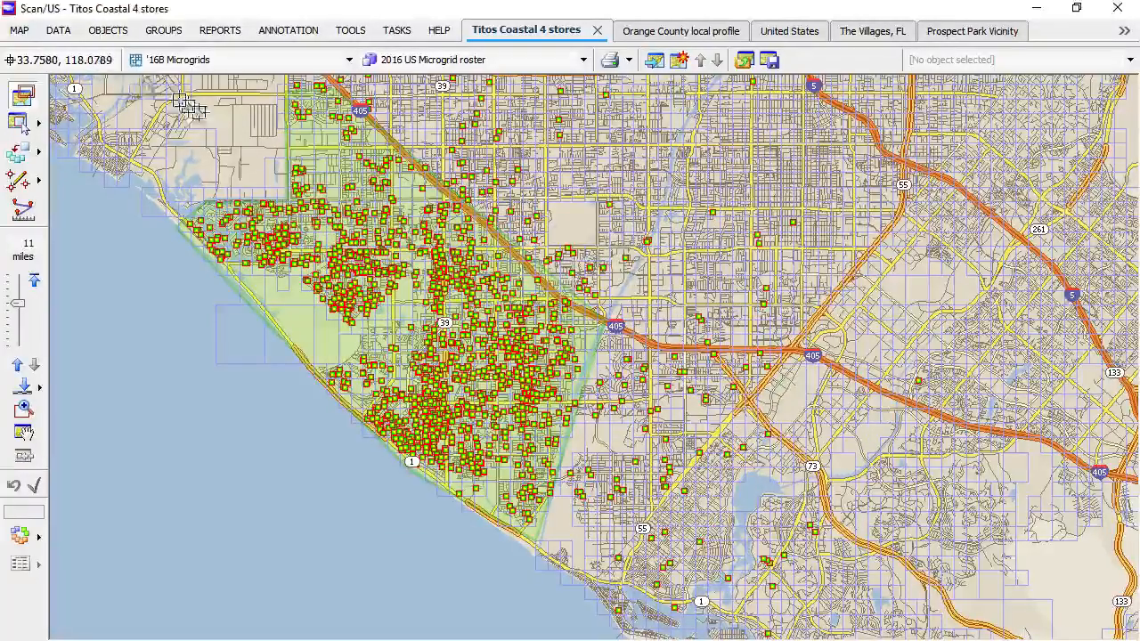
Step: Hide the Area of Interest and Adjacent_Coastal_Titos_four_stores_customers layers in the map
{"action": "left_click", "coordinate": [22, 35]}
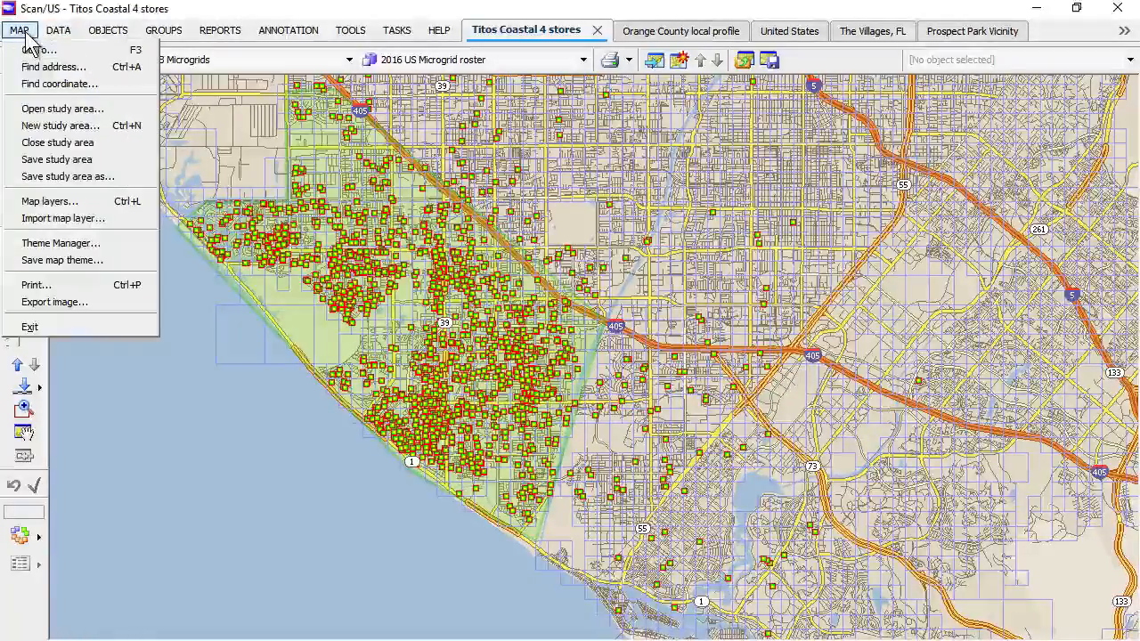
{"action": "left_click", "coordinate": [40, 201]}
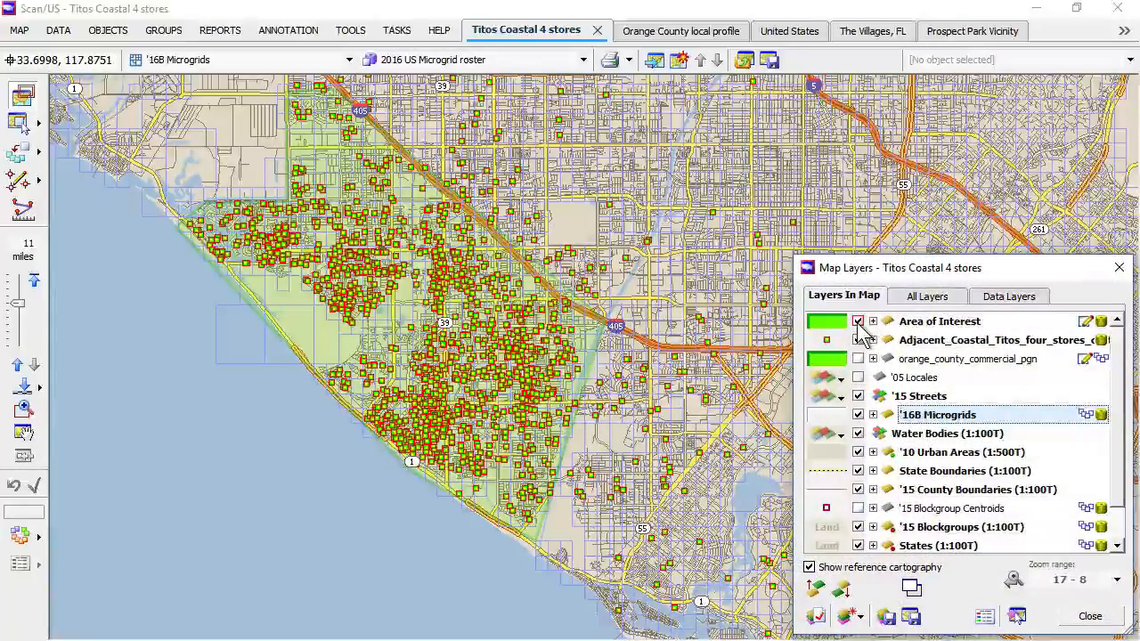
{"action": "left_click", "coordinate": [857, 322]}
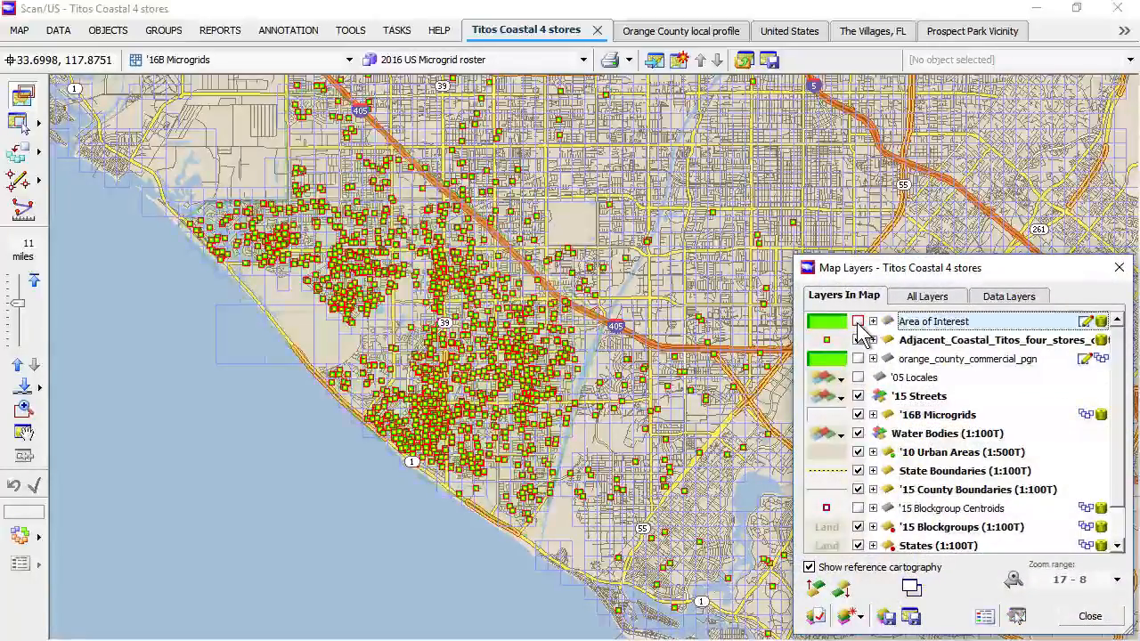
{"action": "left_click", "coordinate": [858, 340]}
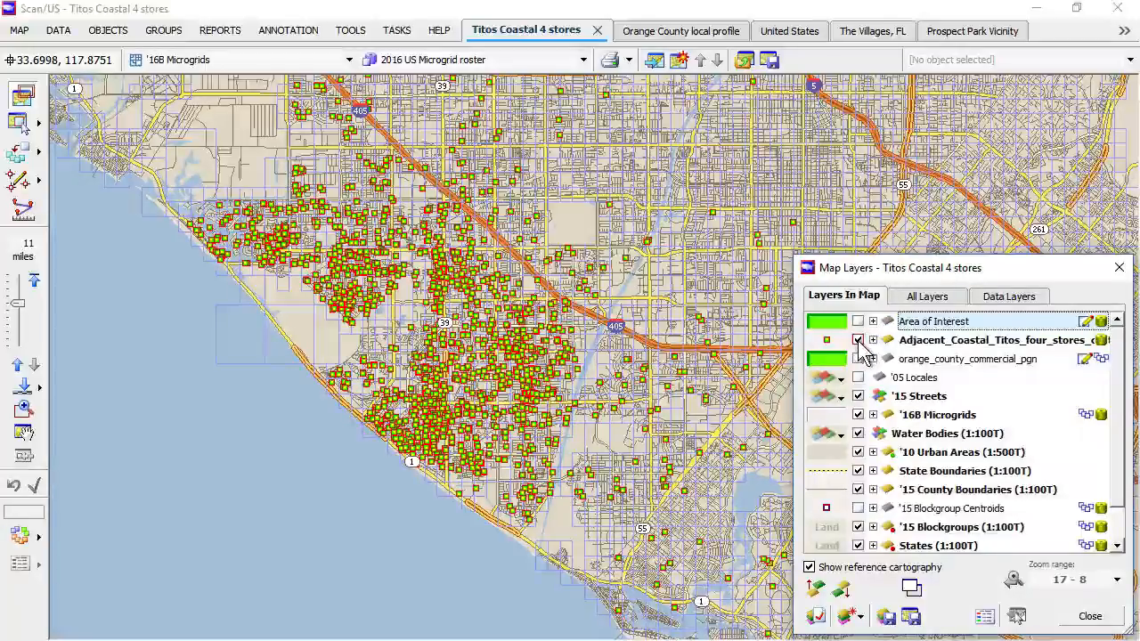
{"action": "left_click", "coordinate": [858, 340]}
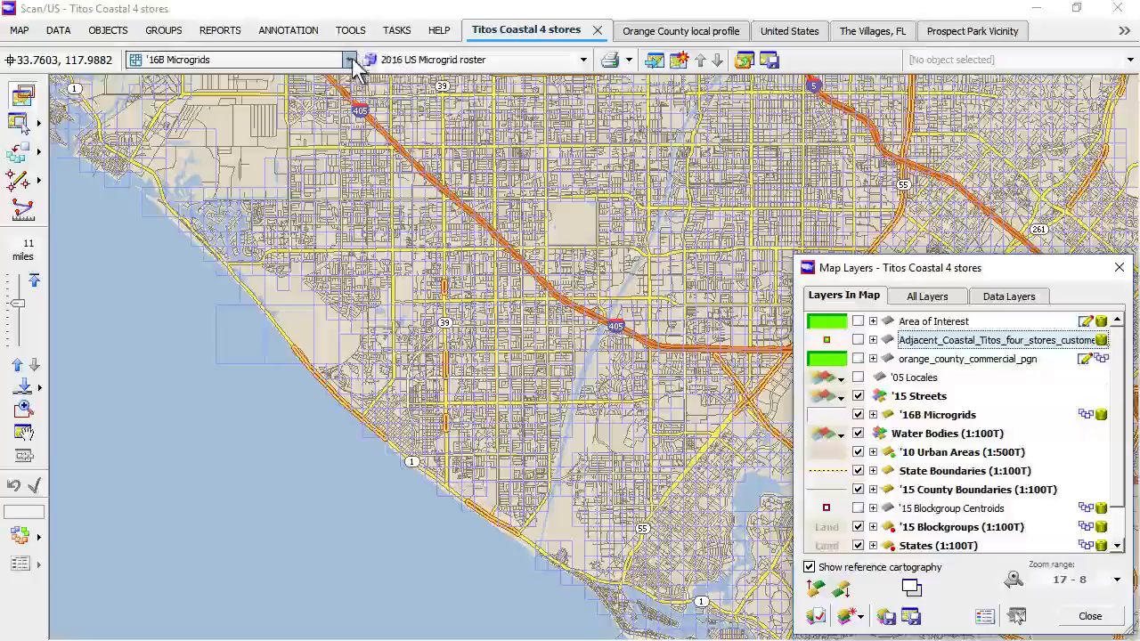
Step: Classify all '16B Microgrids objects in the map by the customer datalist's TacoHH variable, assigning three equal count interval groups
{"action": "left_click", "coordinate": [53, 34]}
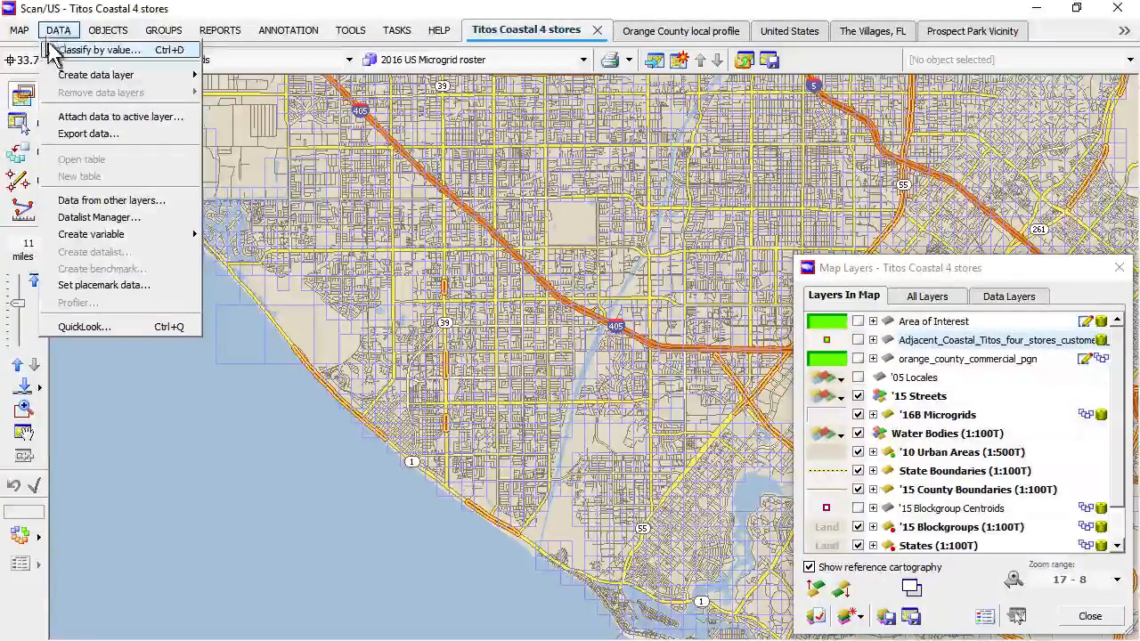
{"action": "left_click", "coordinate": [53, 49]}
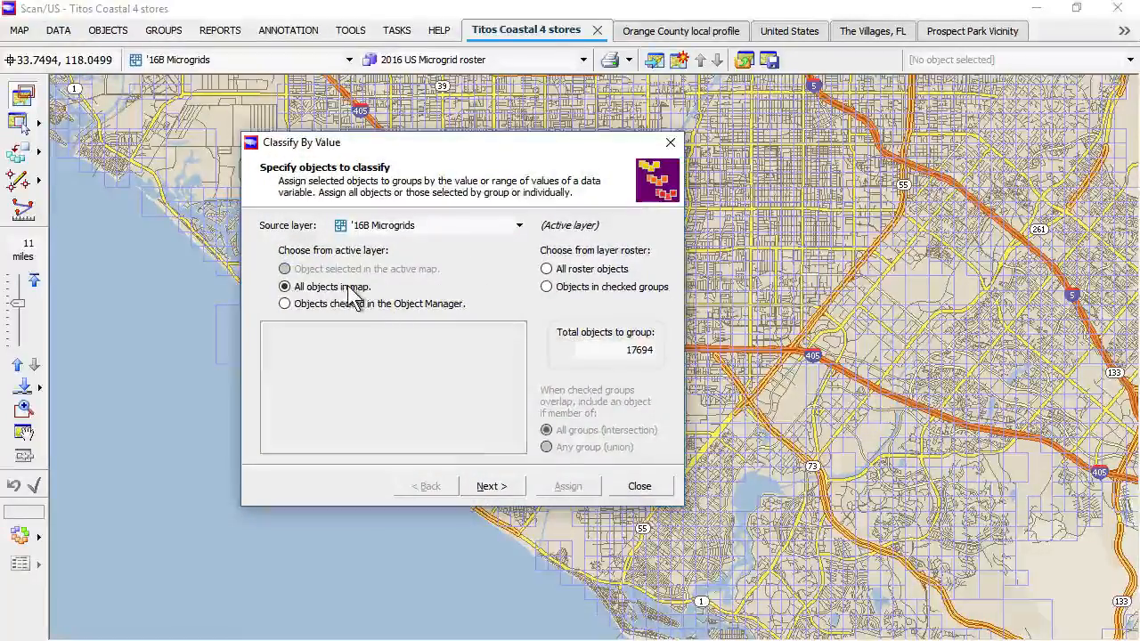
{"action": "left_click", "coordinate": [493, 487]}
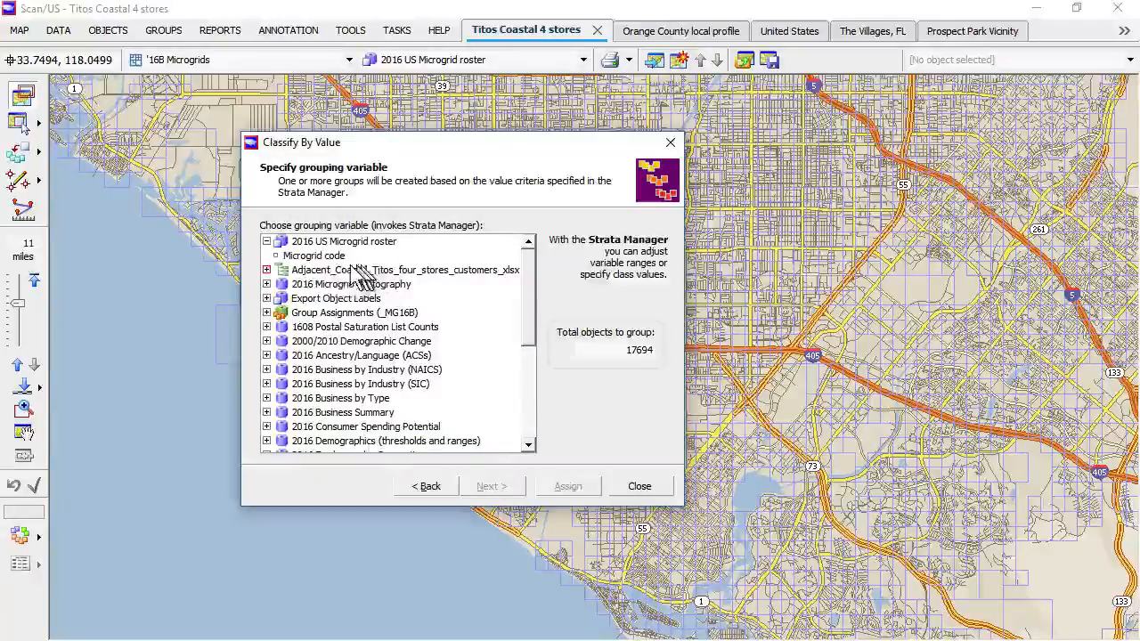
{"action": "left_click", "coordinate": [266, 270]}
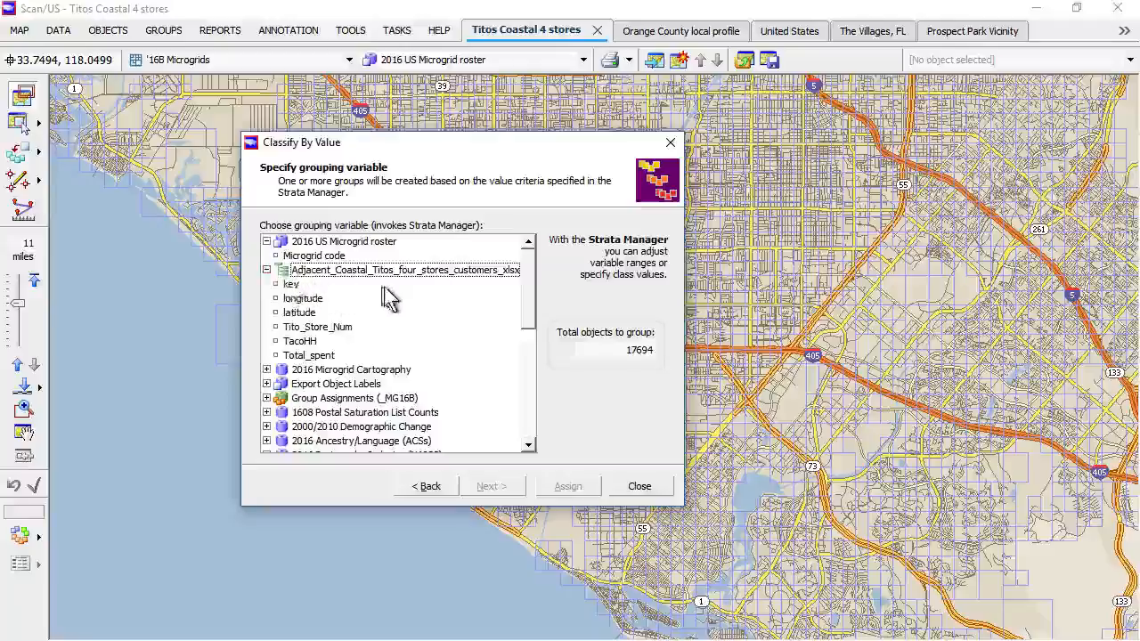
{"action": "left_click", "coordinate": [312, 342]}
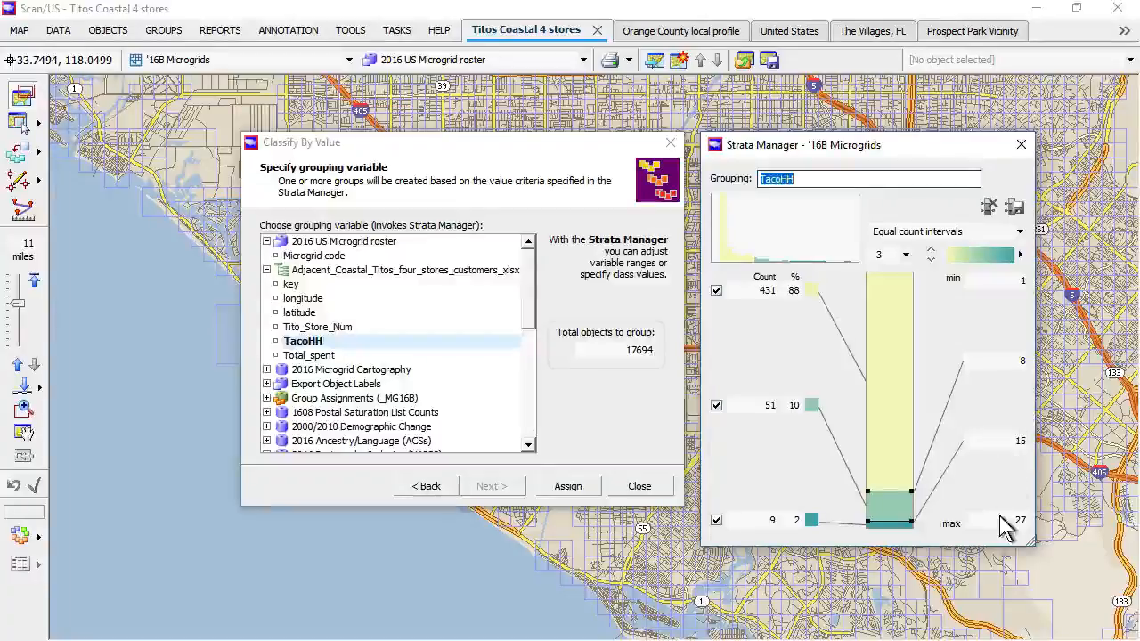
{"action": "left_click", "coordinate": [570, 486]}
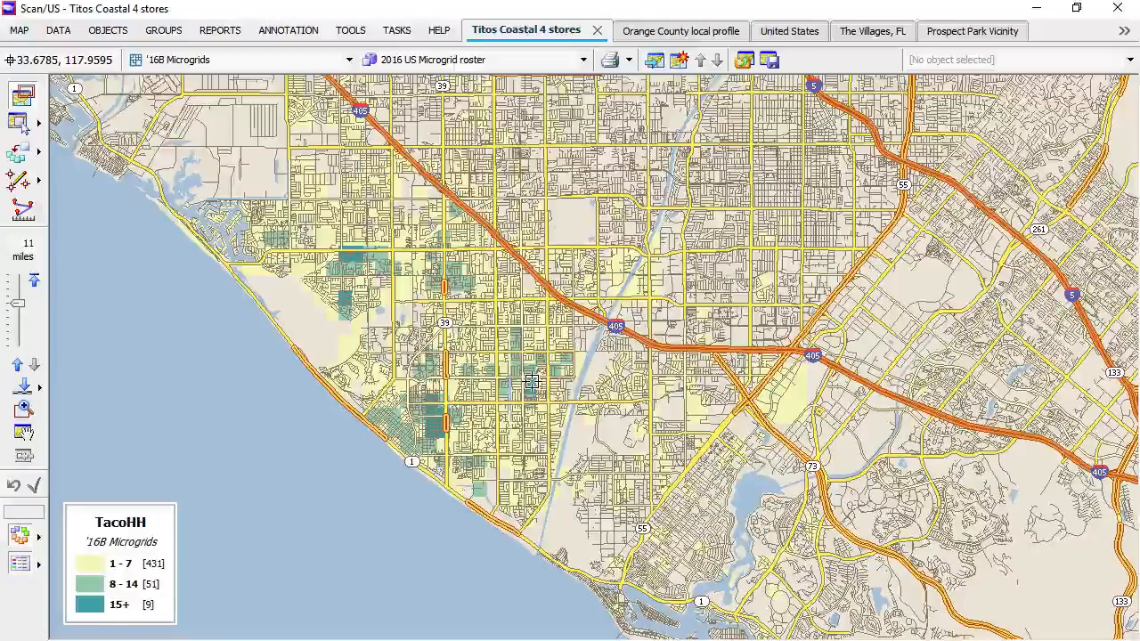
Step: Show the Area of Interest layer over the classified microgrids
{"action": "left_click", "coordinate": [19, 32]}
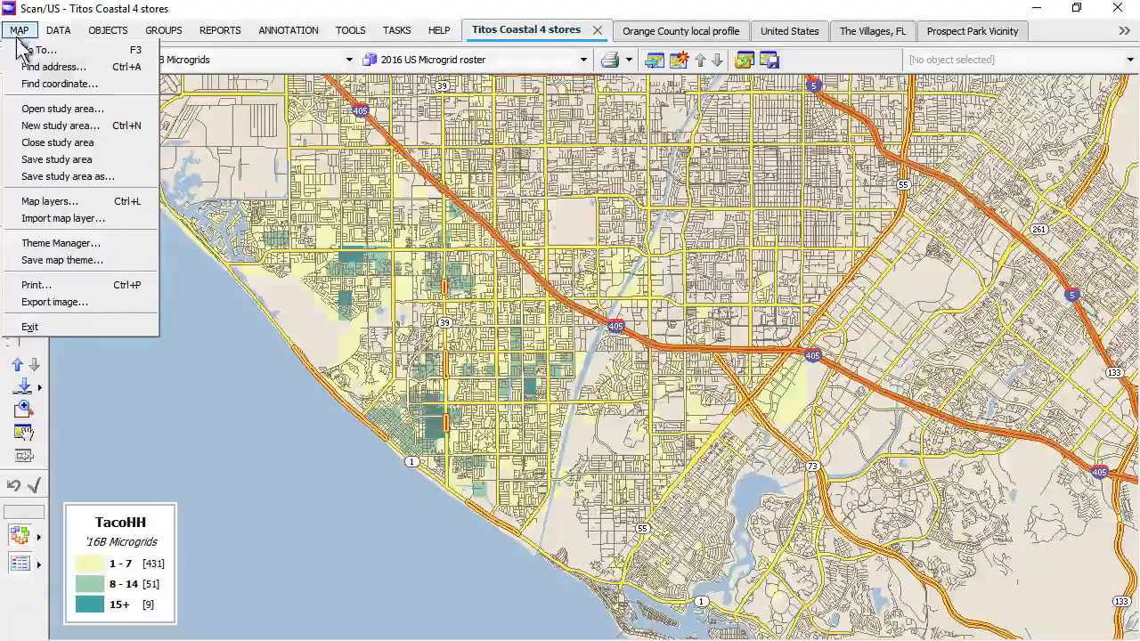
{"action": "left_click", "coordinate": [50, 201]}
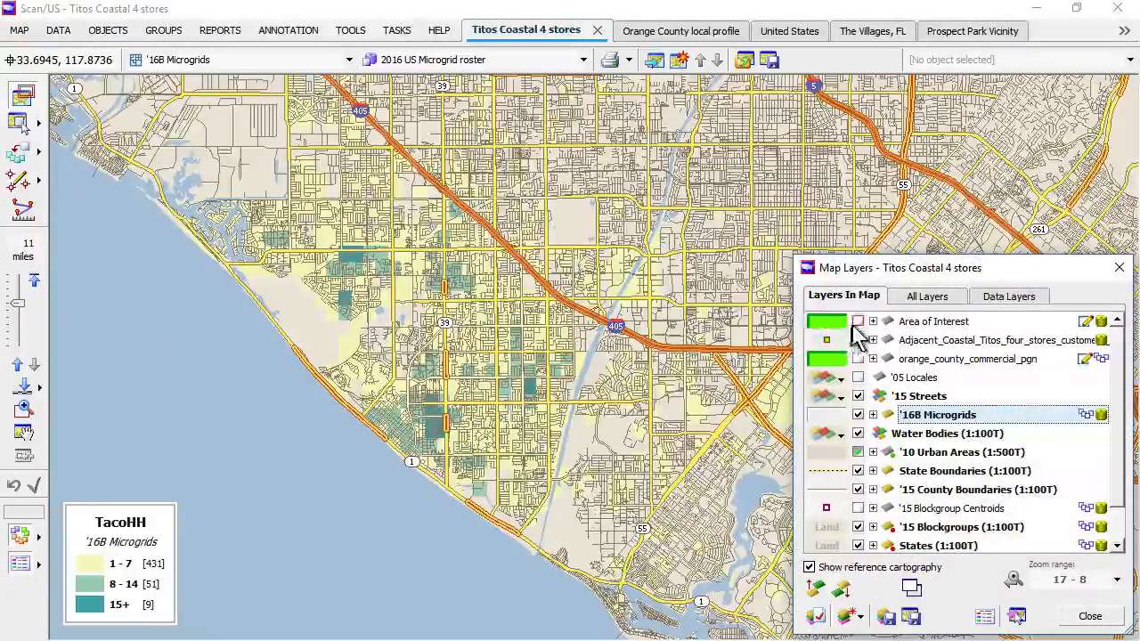
{"action": "left_click", "coordinate": [857, 322]}
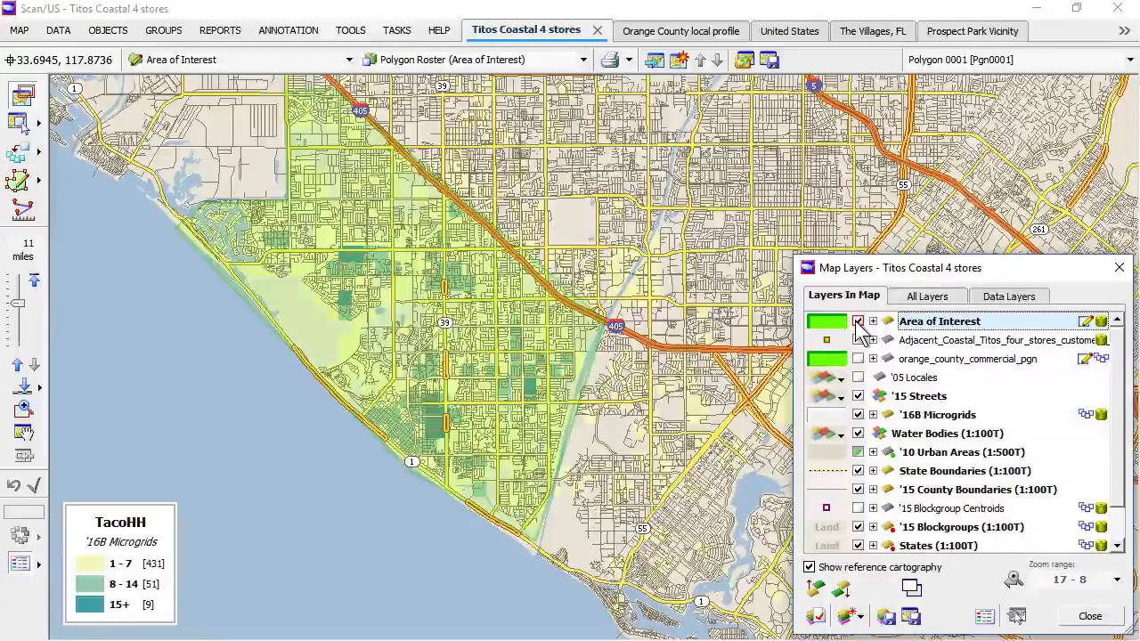